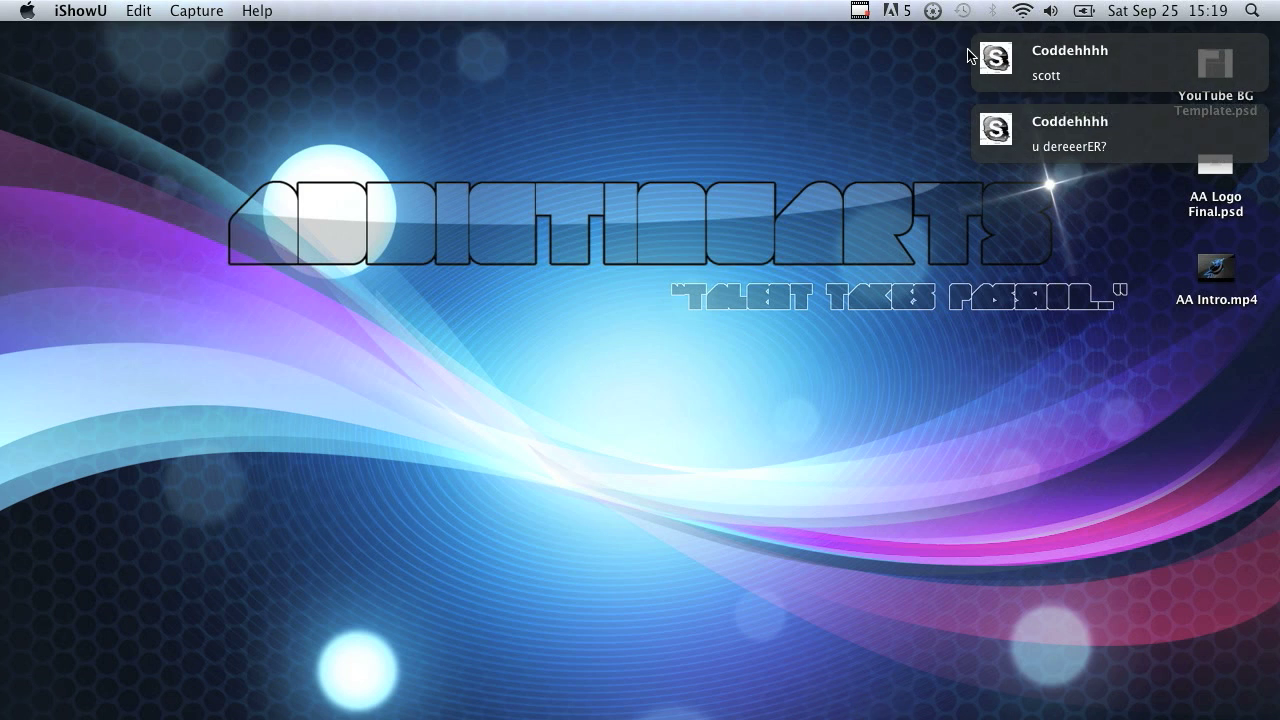
Dismiss the Skype chat notification and bring Photoshop CS4 to the front from the Dock.
left_click(983, 47)
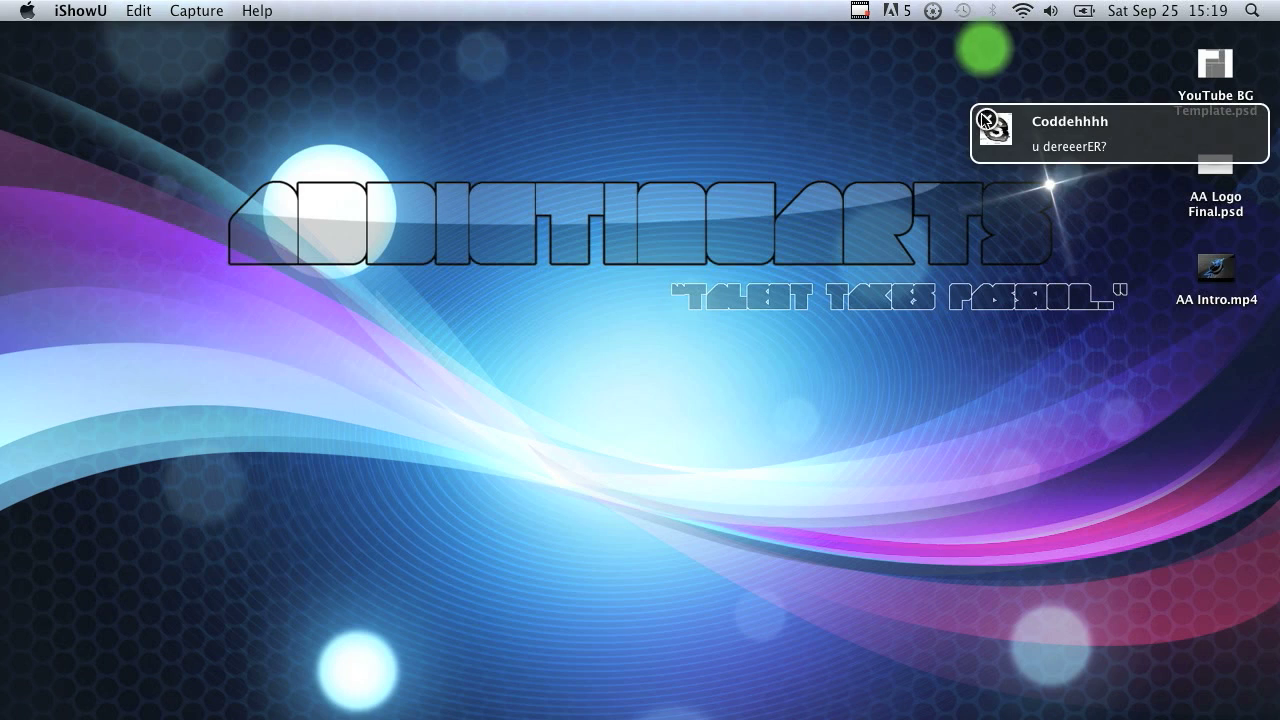
left_click(985, 118)
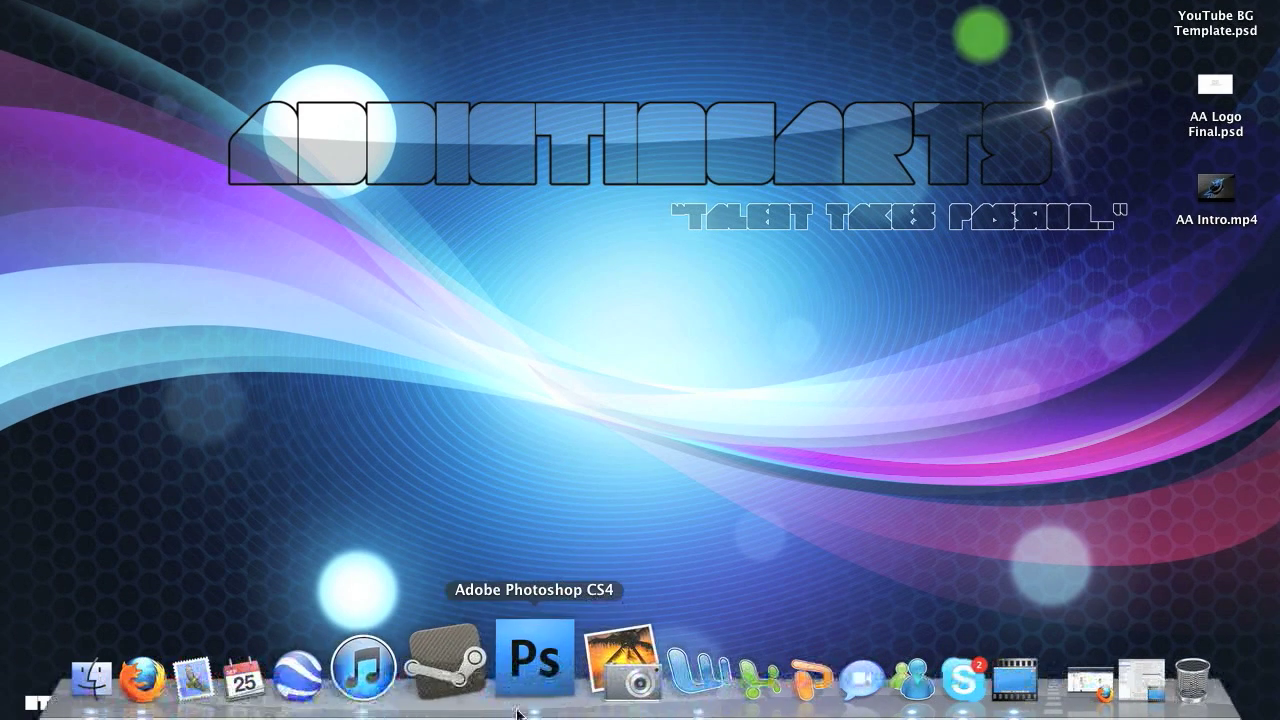
Create a new 1280 × 800 px, 72 ppi document with a white background.
left_click(531, 698)
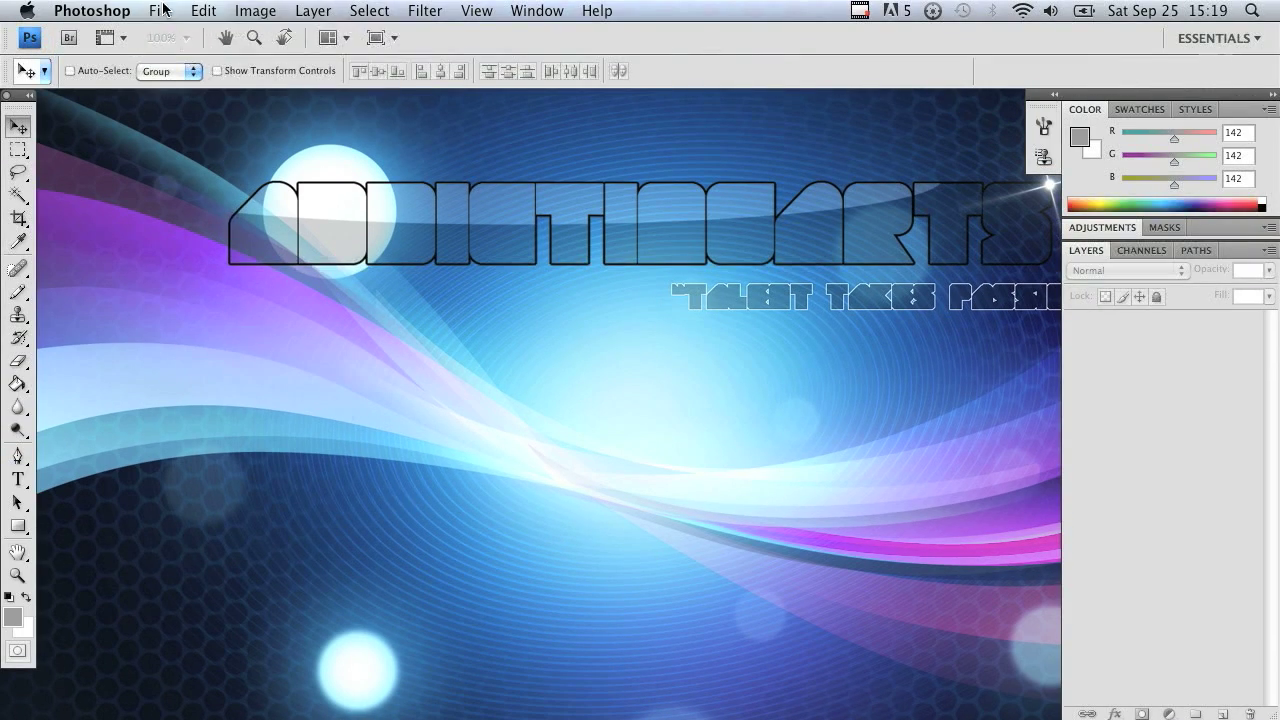
left_click(160, 10)
left_click(176, 37)
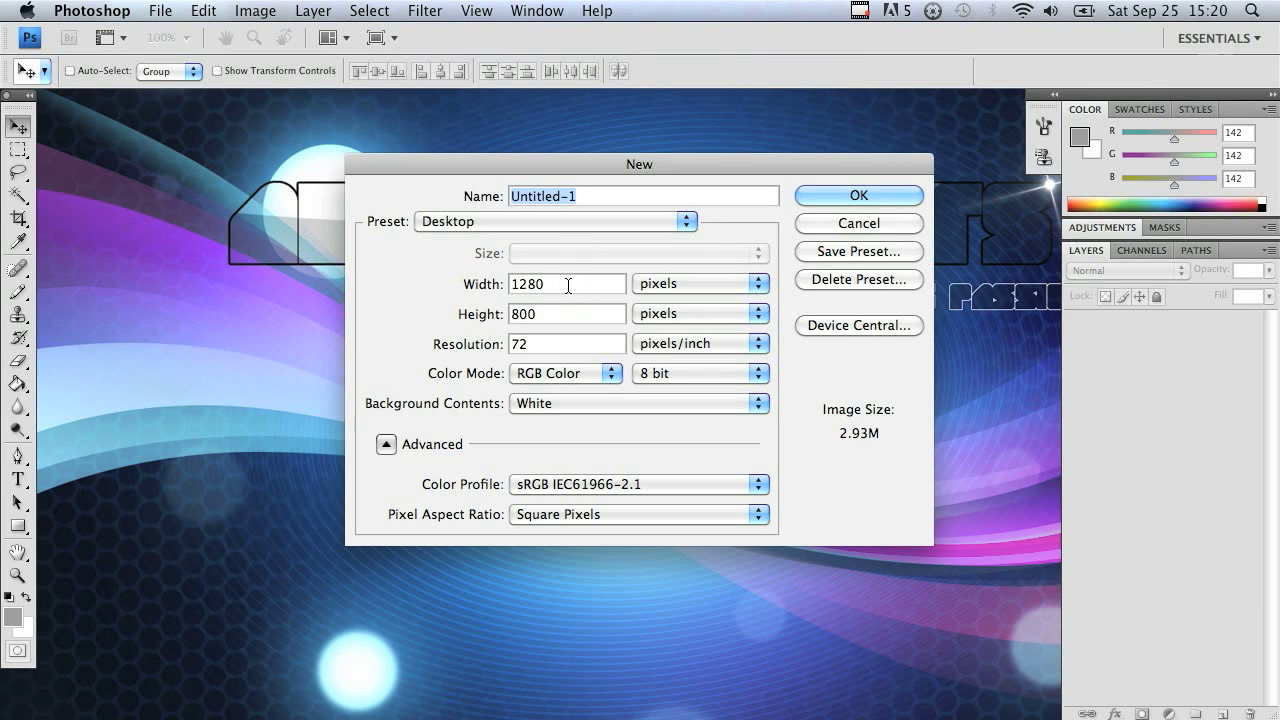
left_click(569, 287)
key("Tab")
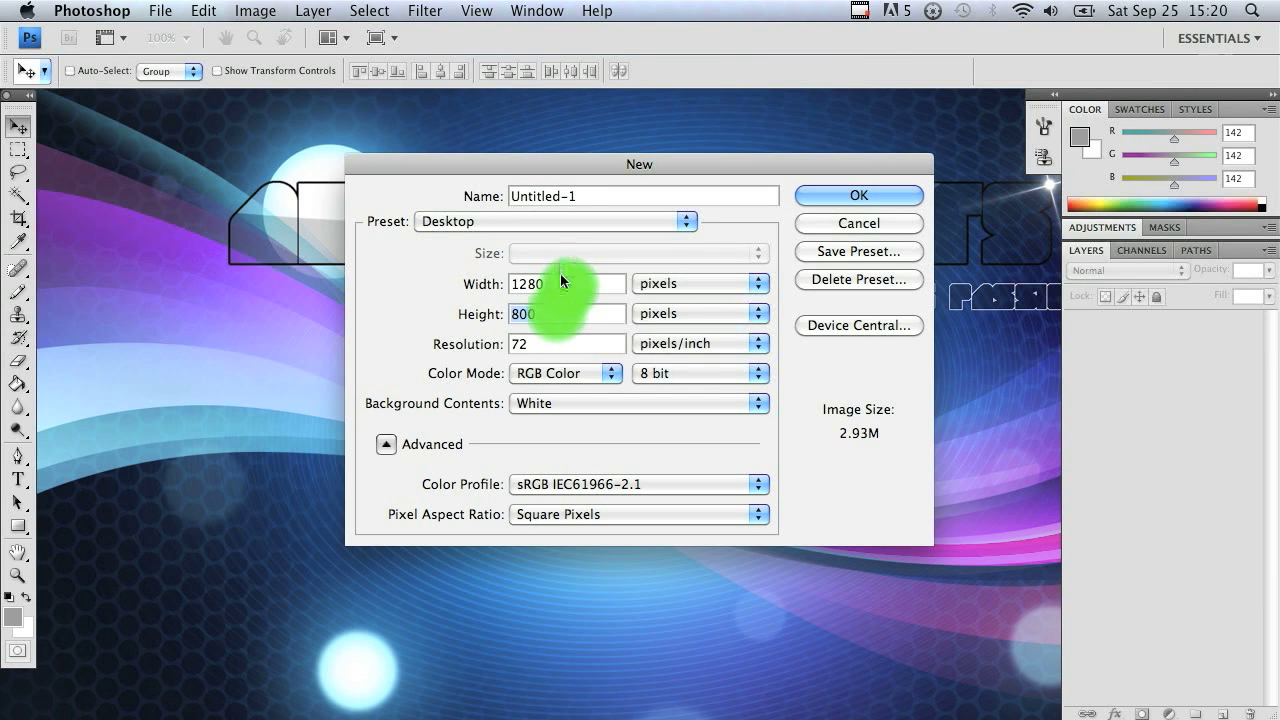
left_click(889, 195)
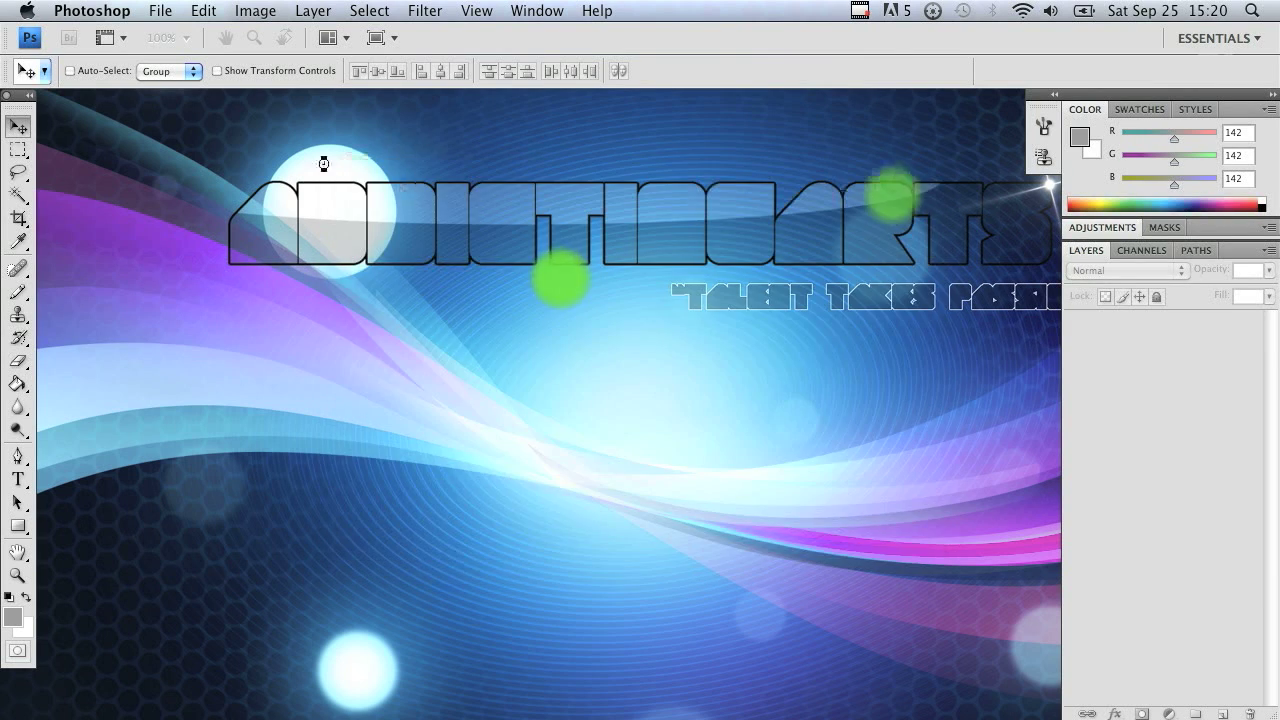
mouse_move(203, 106)
left_mouse_down()
mouse_move(254, 108)
mouse_move(240, 106)
left_mouse_up()
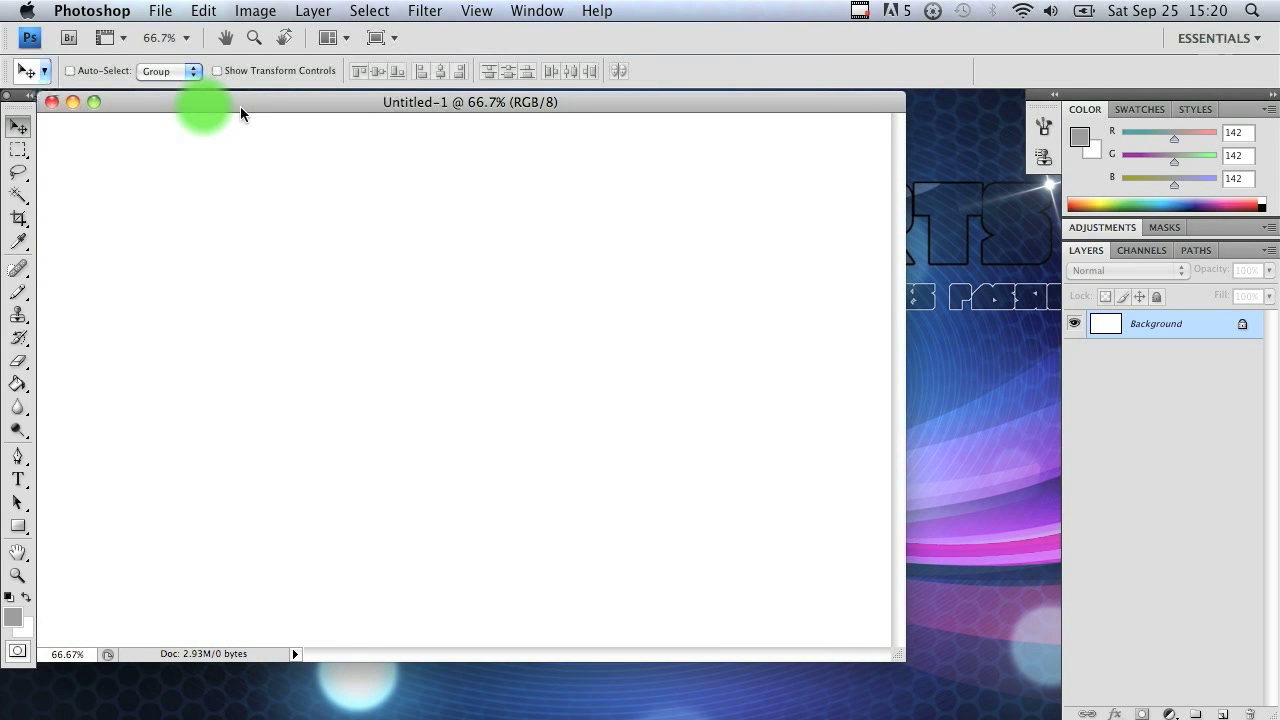
Unlock the Background as Layer 0 and add an empty Layer 1 above it.
double_click(1198, 326)
left_click(843, 262)
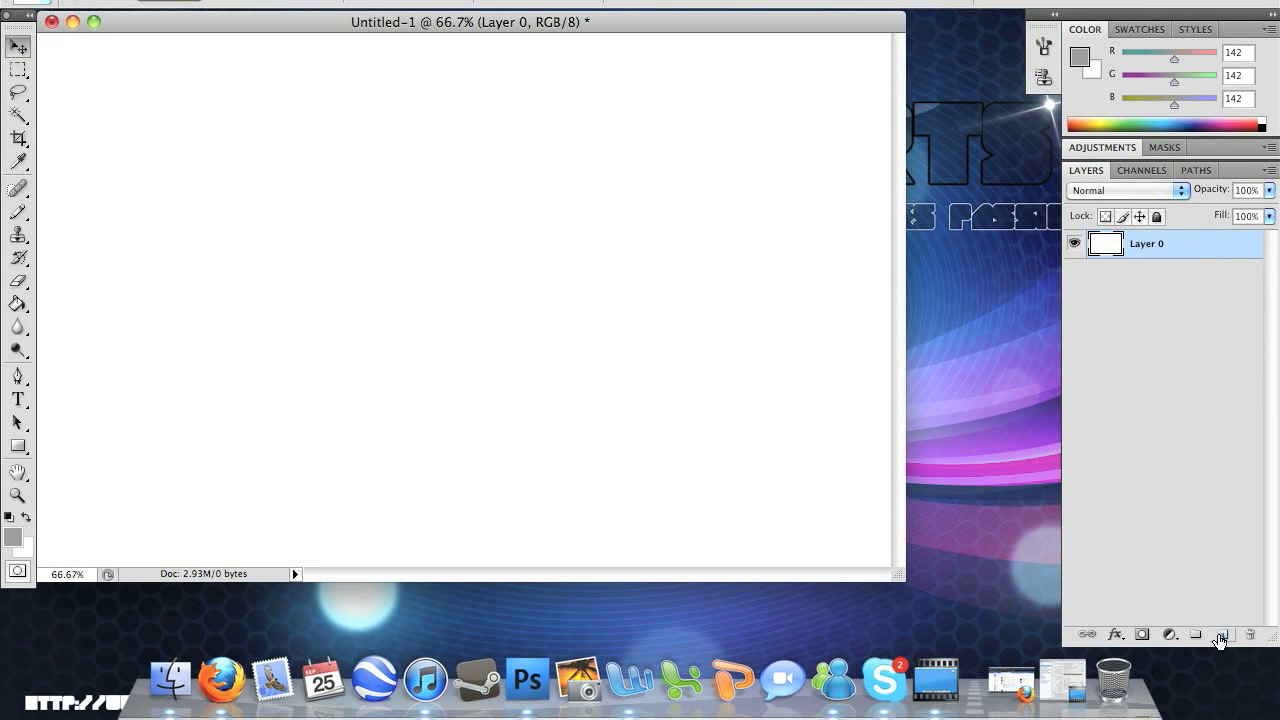
left_click(1222, 713)
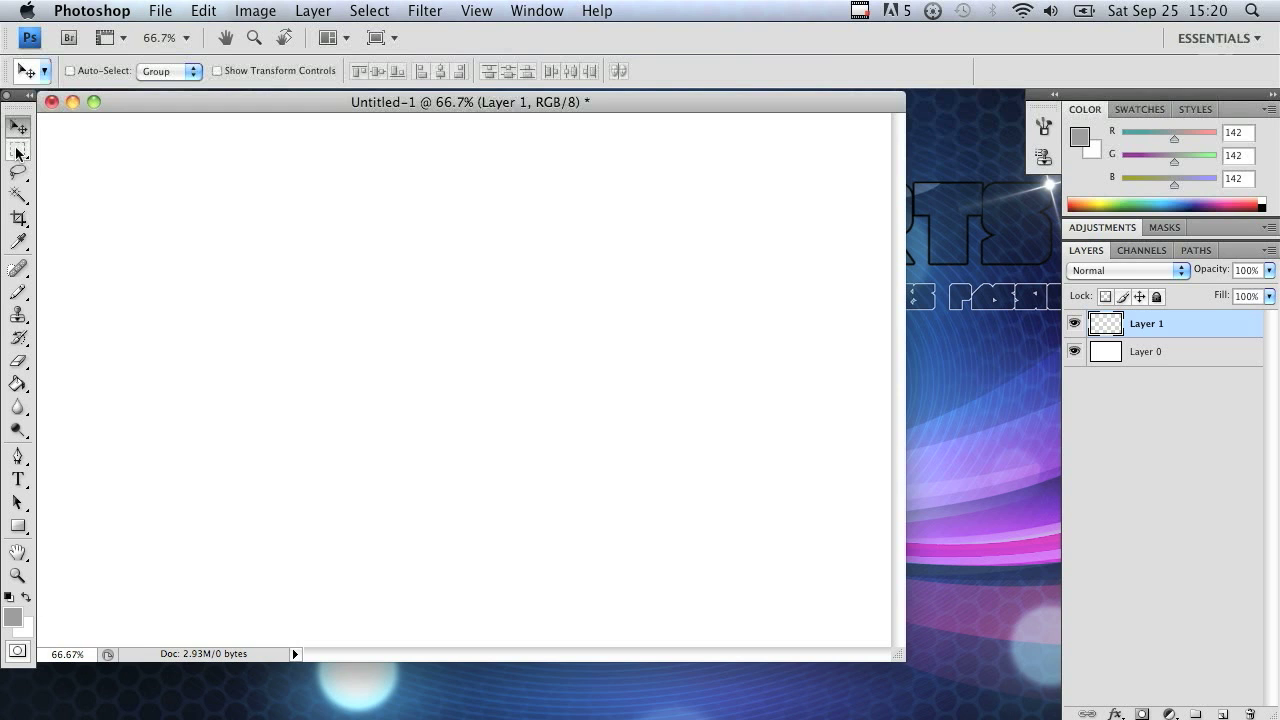
left_click_drag(16, 152, 77, 140)
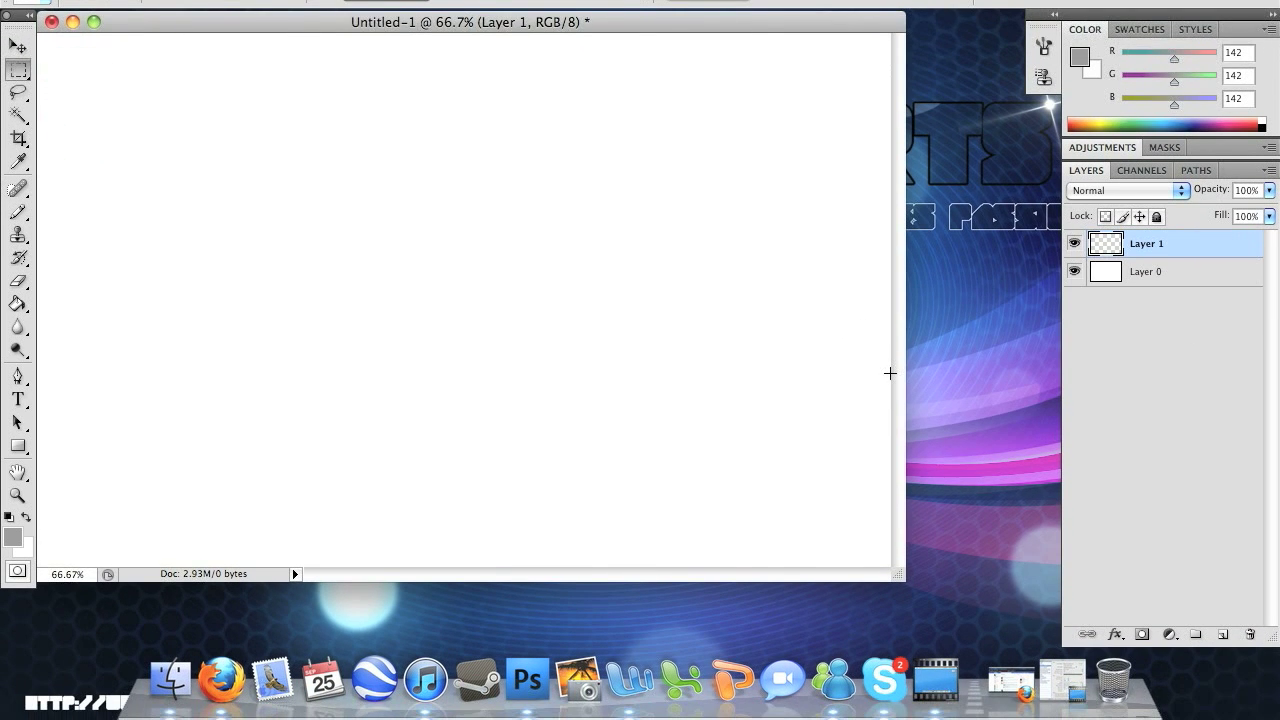
Drag a rectangular marquee band spanning the canvas width across its middle.
left_click_drag(875, 371, 40, 255)
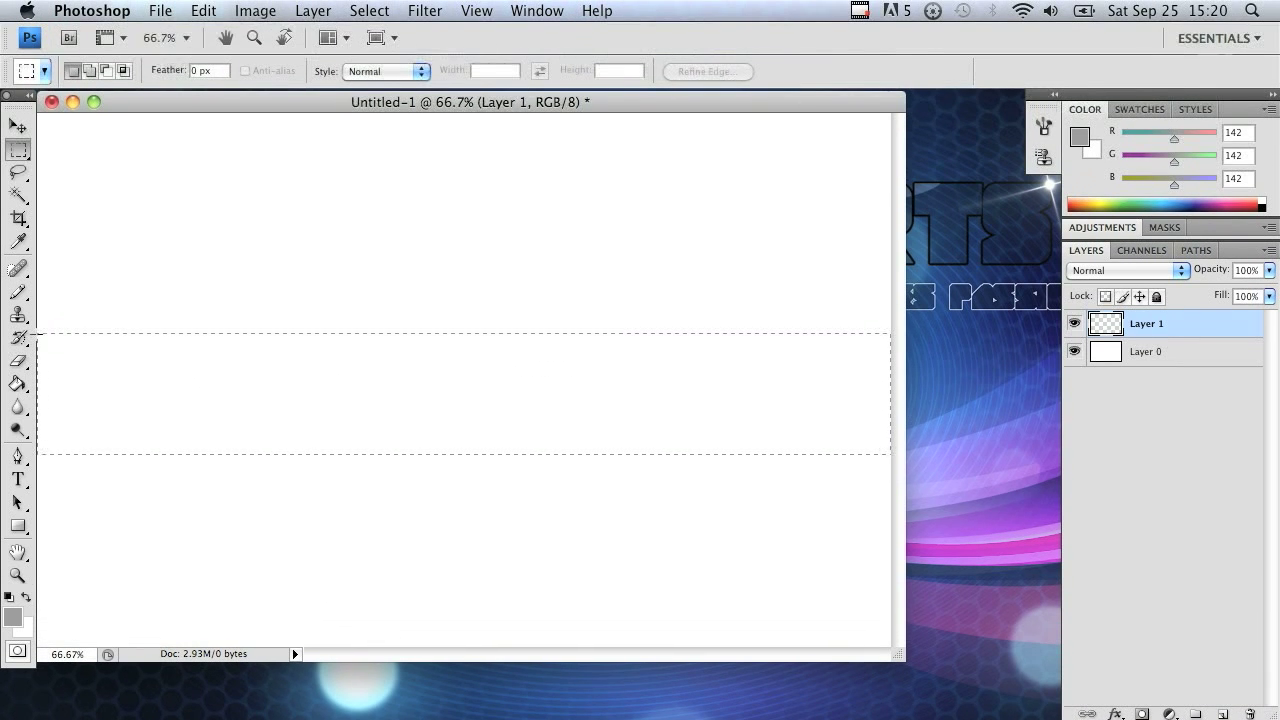
left_click_drag(36, 335, 37, 332)
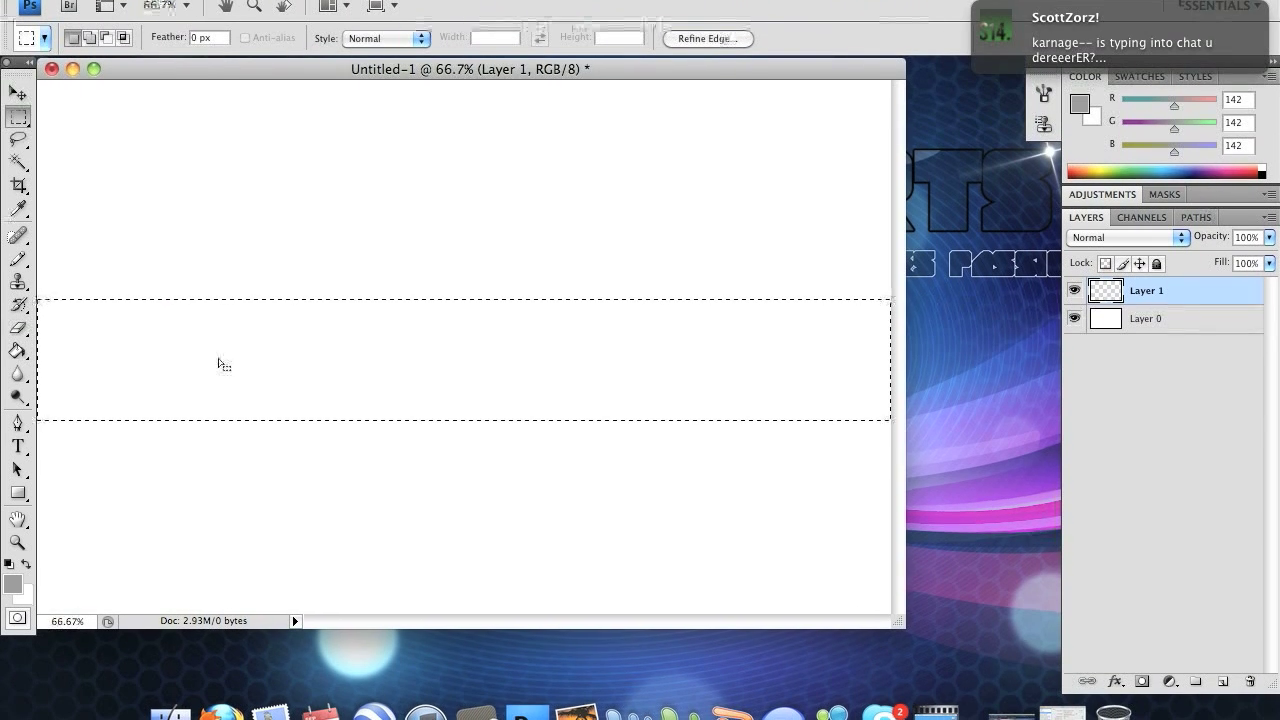
mouse_move(987, 27)
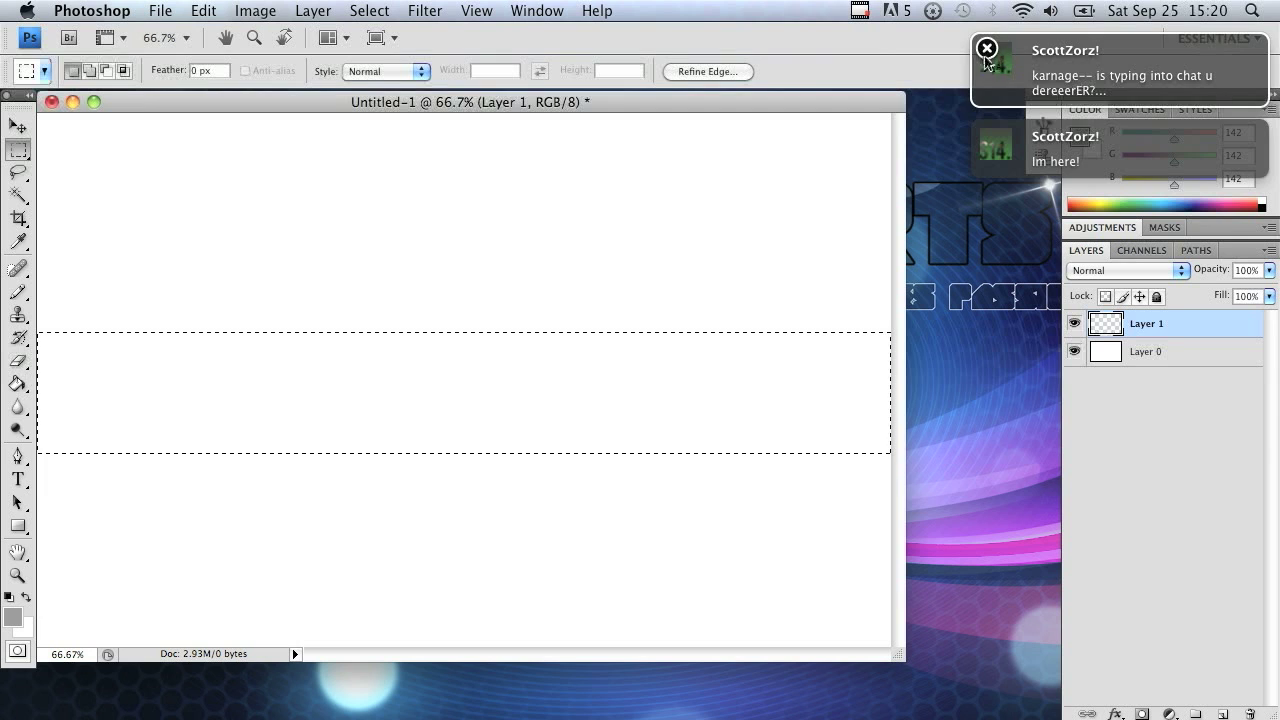
Paint-bucket fill the selected band with grey RGB 140/140/140 (8c8c8c).
left_click(17, 383)
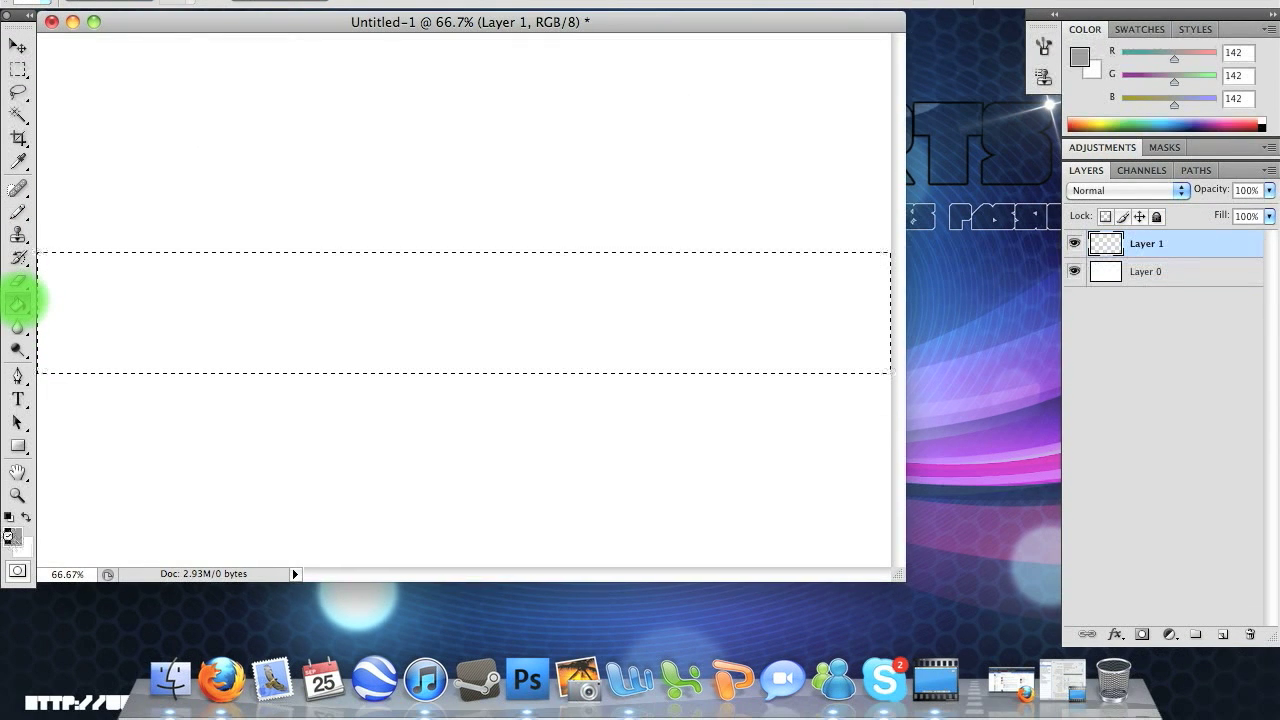
left_click(13, 541)
left_click_drag(352, 345, 355, 342)
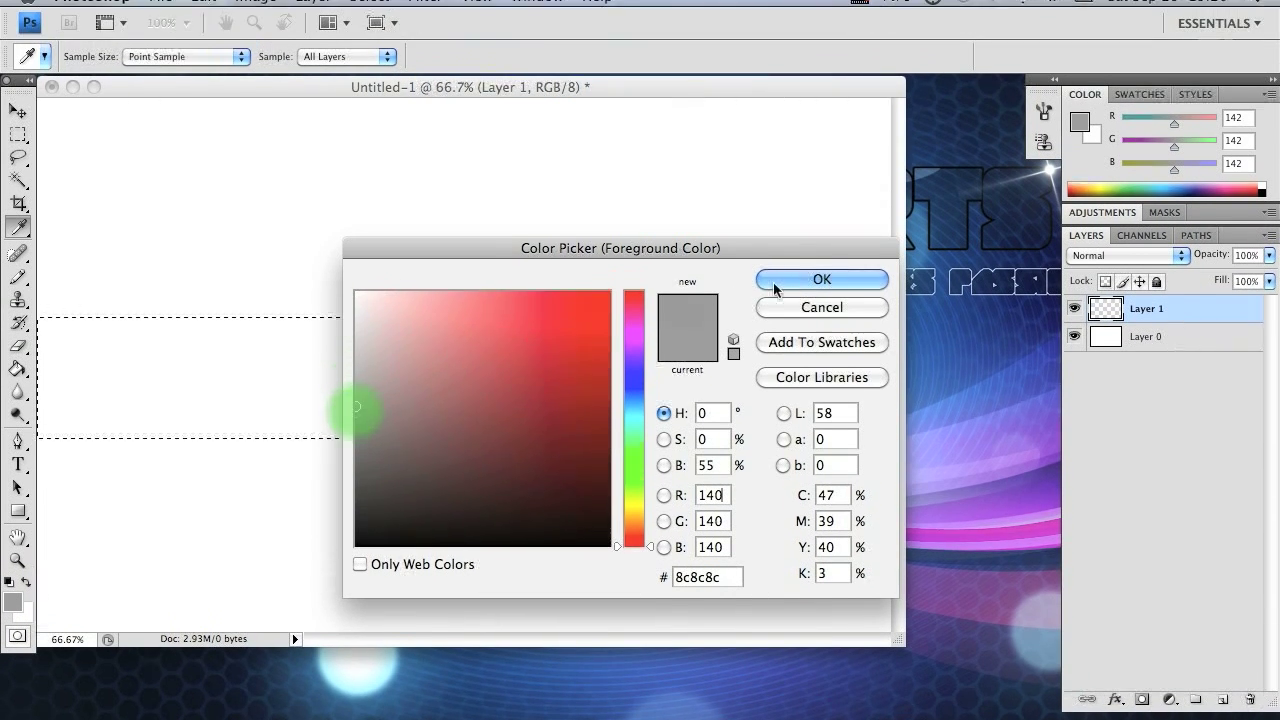
left_click(788, 232)
left_click(436, 344)
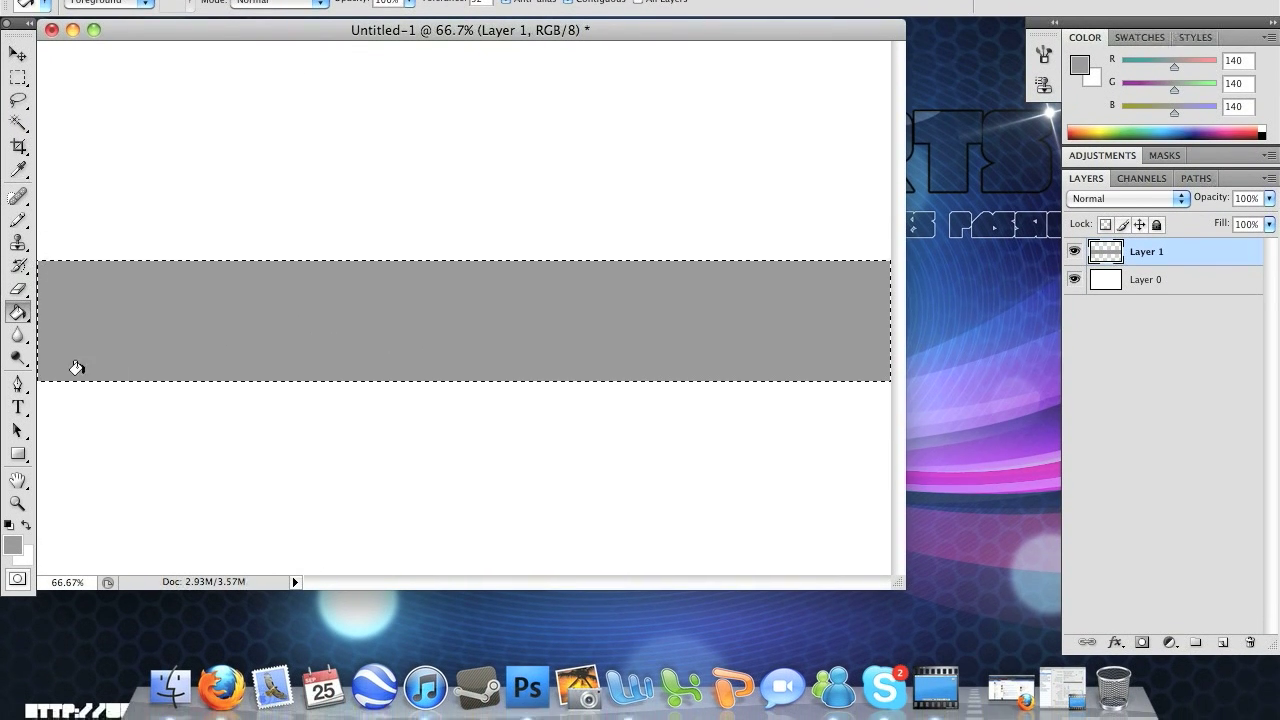
right_click(15, 365)
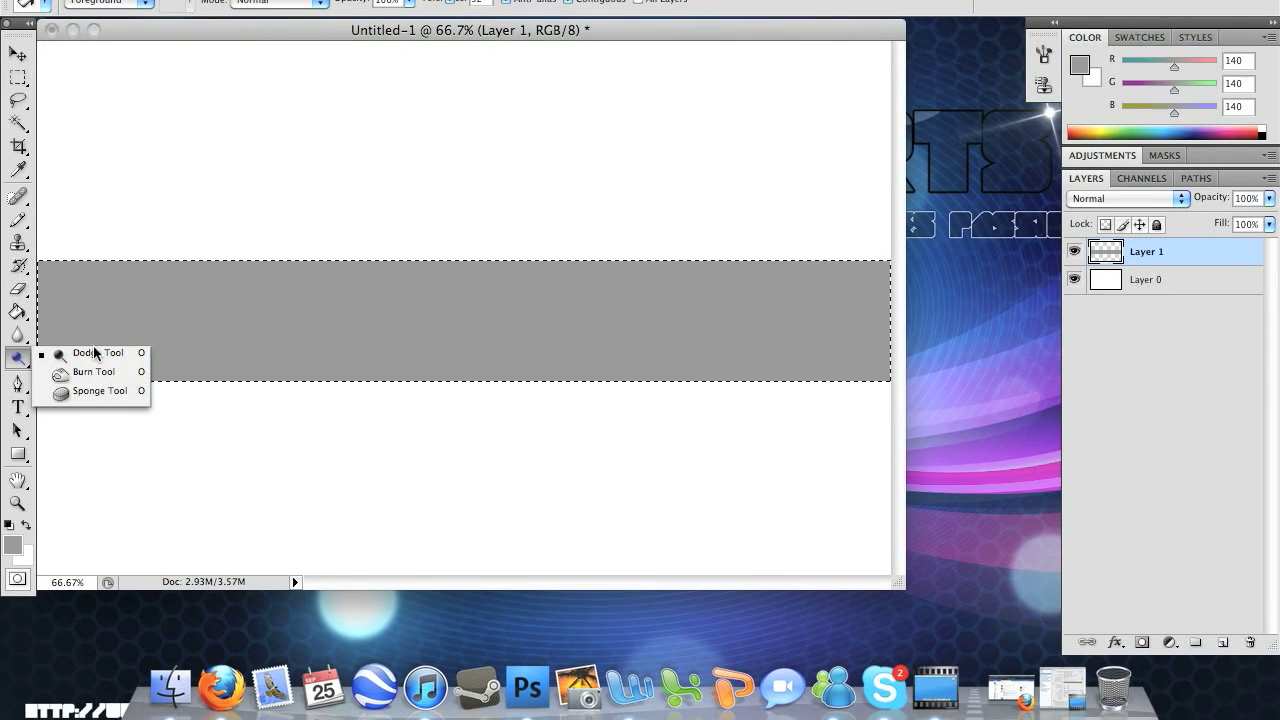
Dodge a lighter highlight streak along the grey band and its left end.
left_click(97, 362)
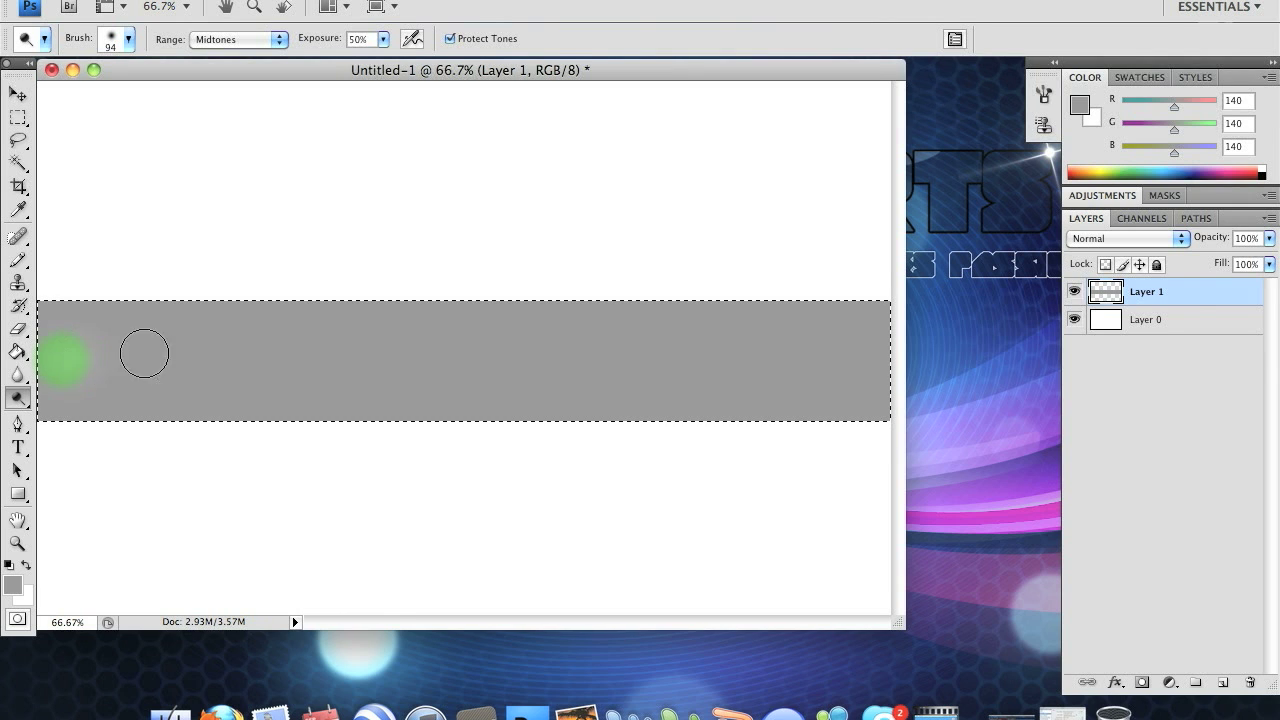
left_click_drag(144, 353, 874, 358)
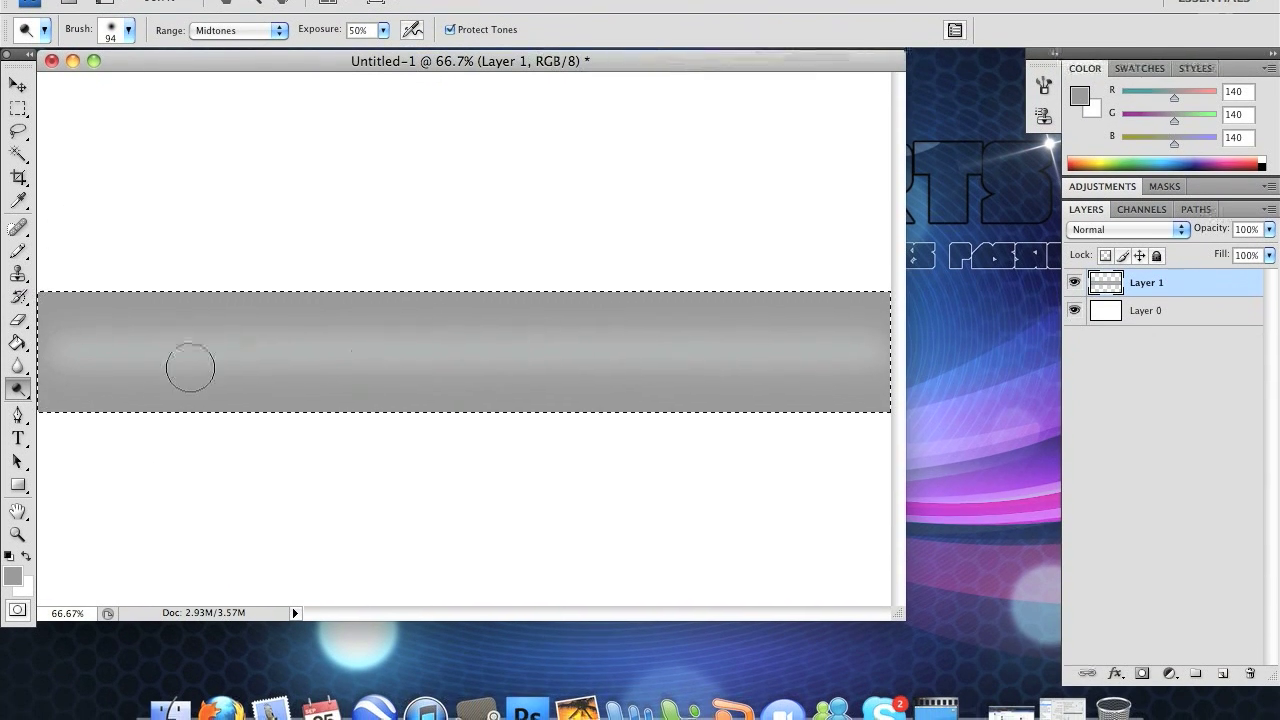
left_click(62, 355)
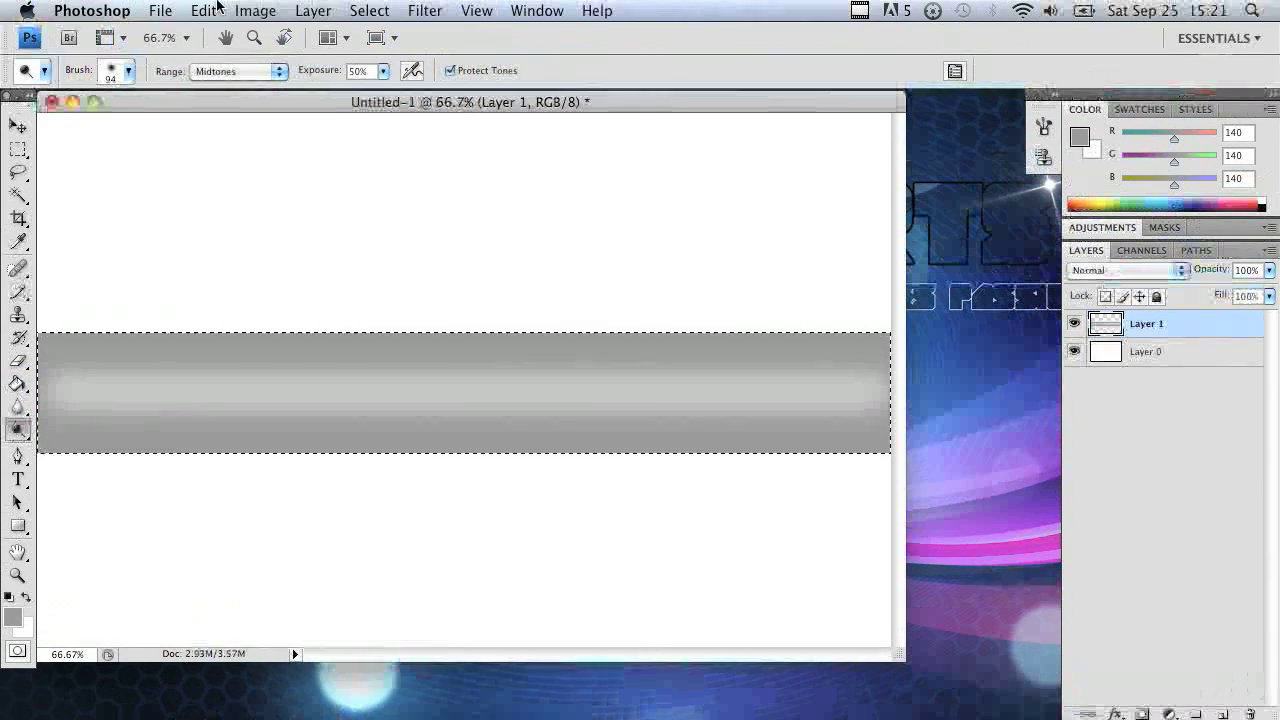
Undo the last dodge stroke and deselect the band.
left_click(203, 10)
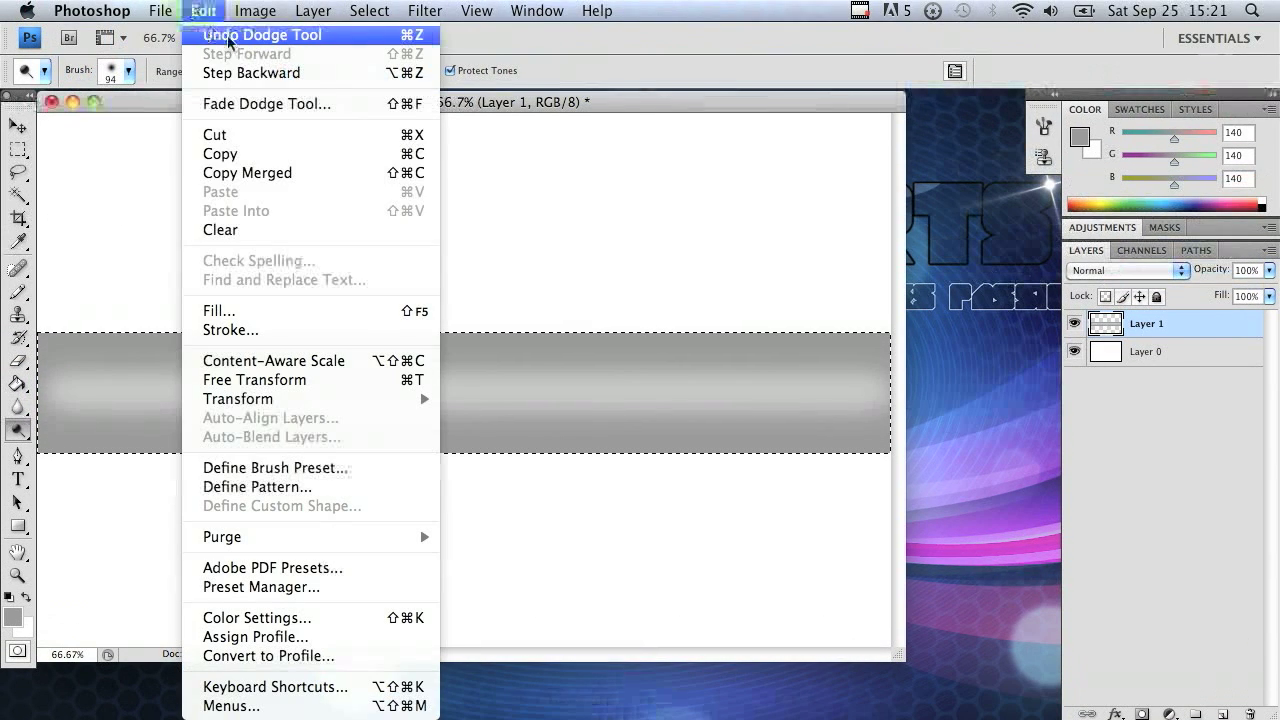
left_click(236, 40)
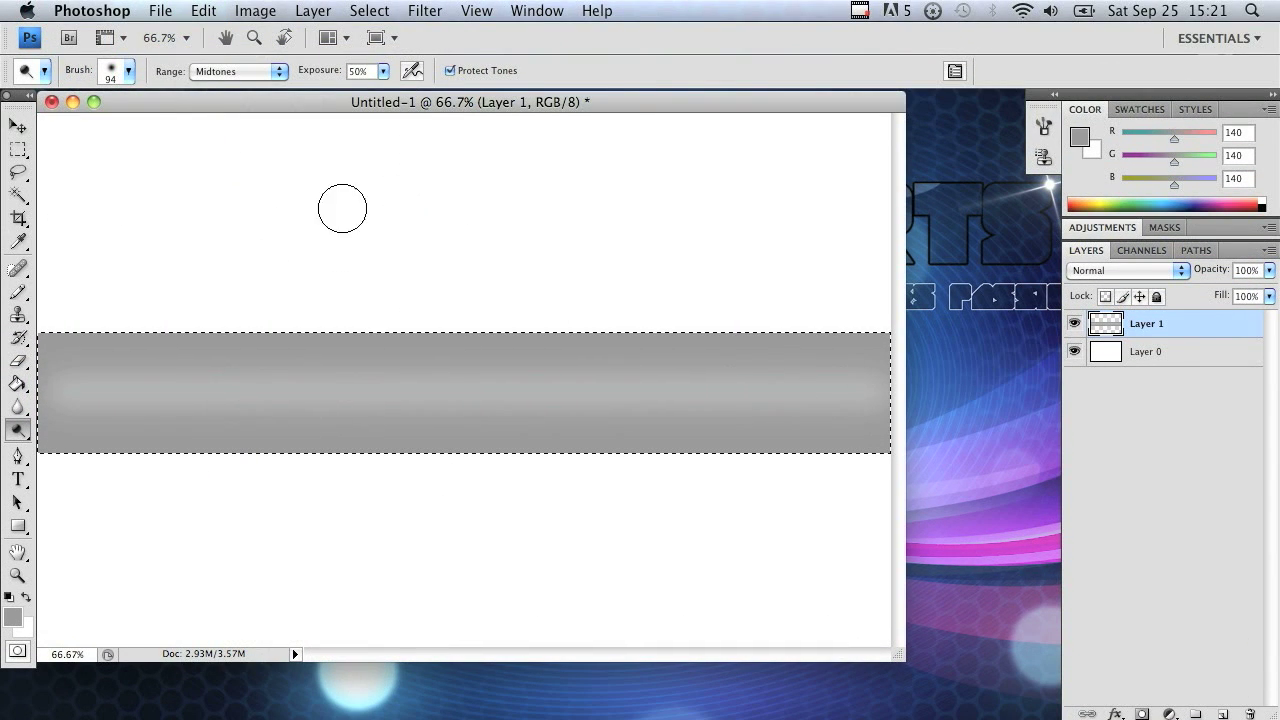
left_click(369, 10)
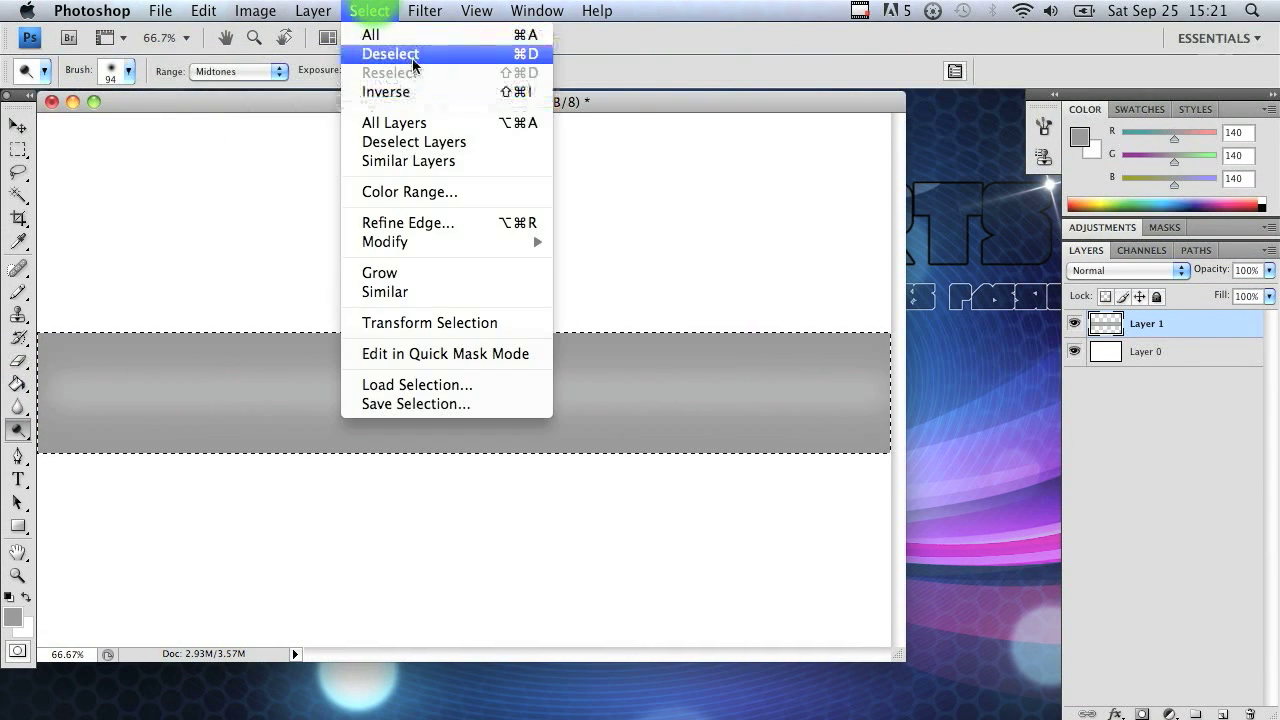
left_click(414, 57)
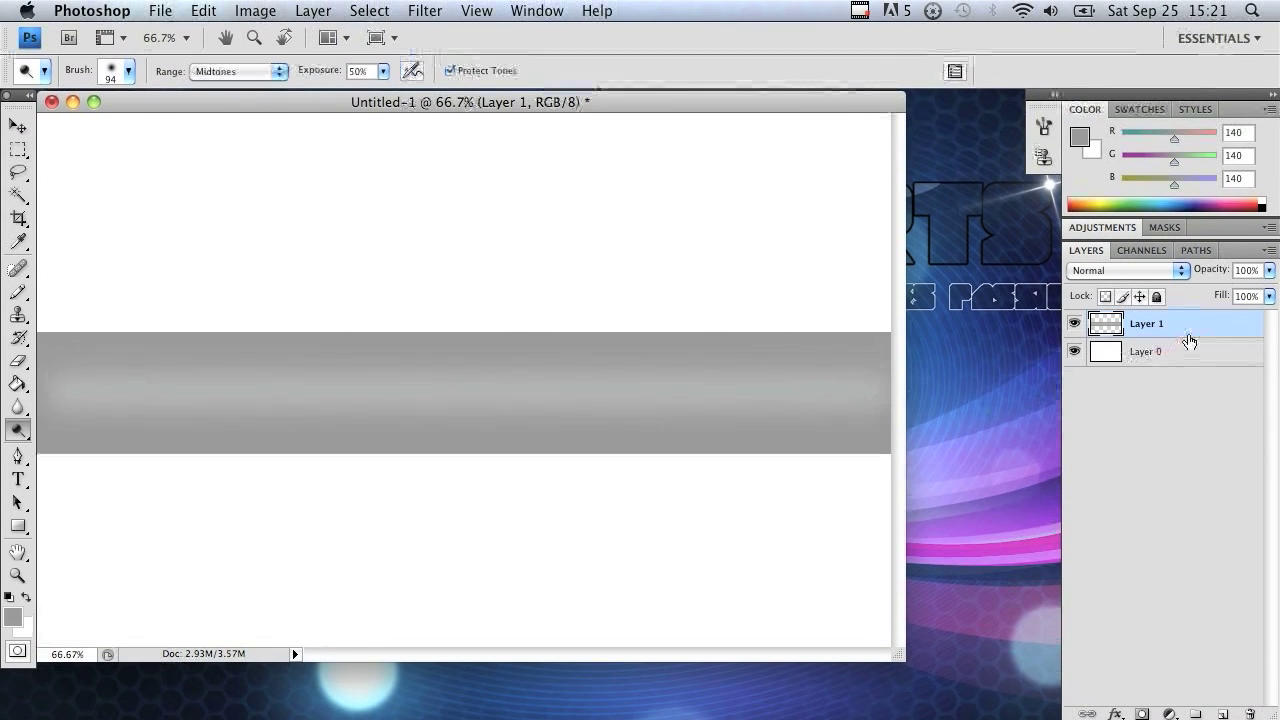
double_click(1193, 333)
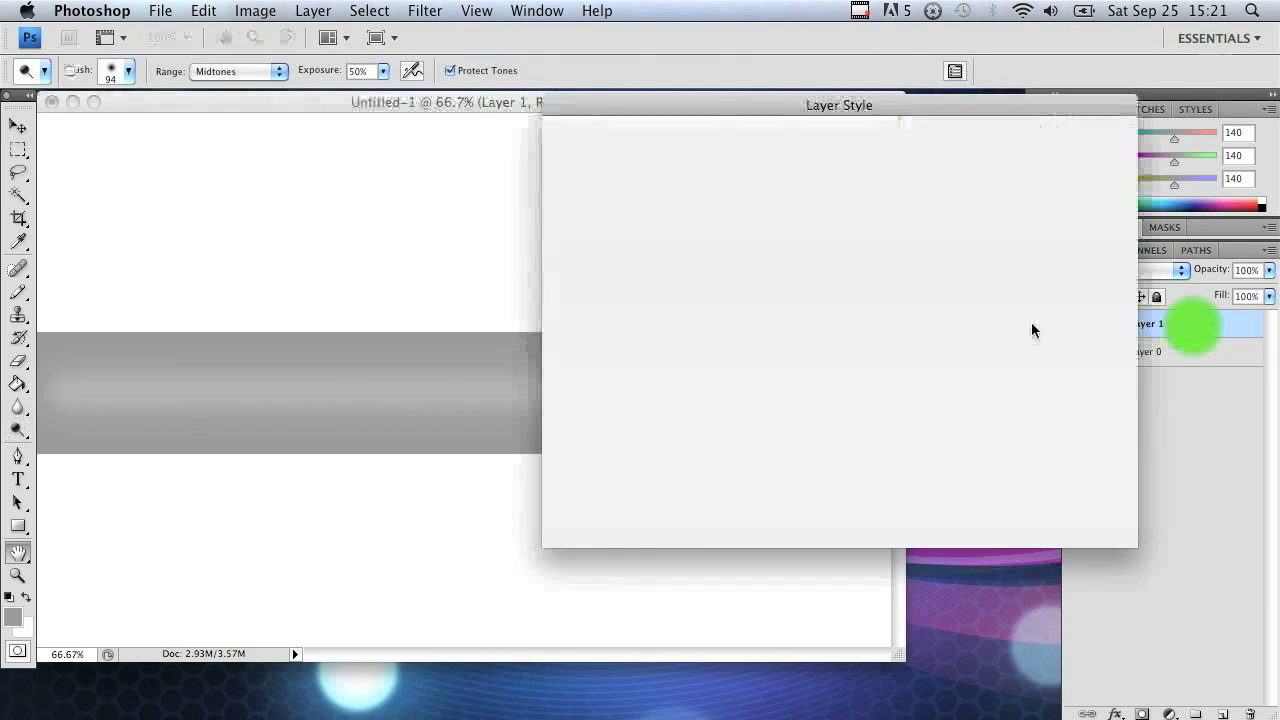
Add a 2 px black outside Stroke layer style to Layer 1.
mouse_move(700, 109)
left_mouse_down()
mouse_move(502, 93)
mouse_move(508, 113)
mouse_move(494, 100)
left_mouse_up()
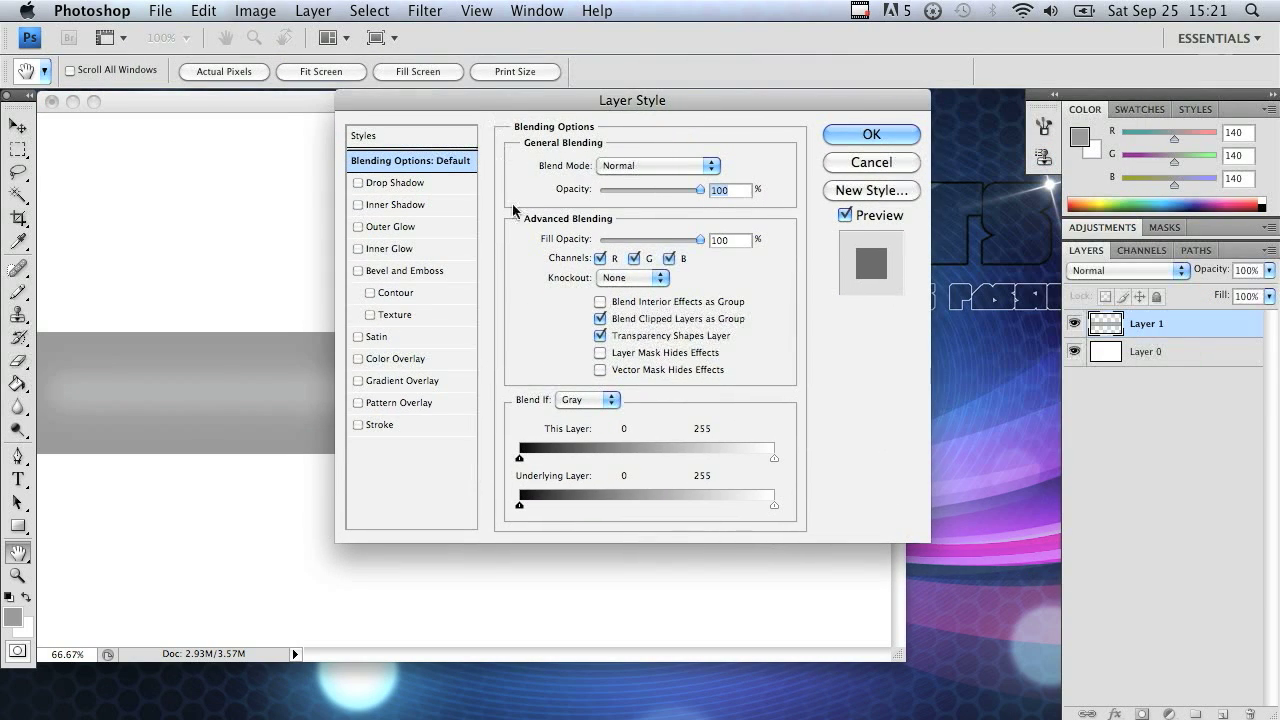
left_click(403, 420)
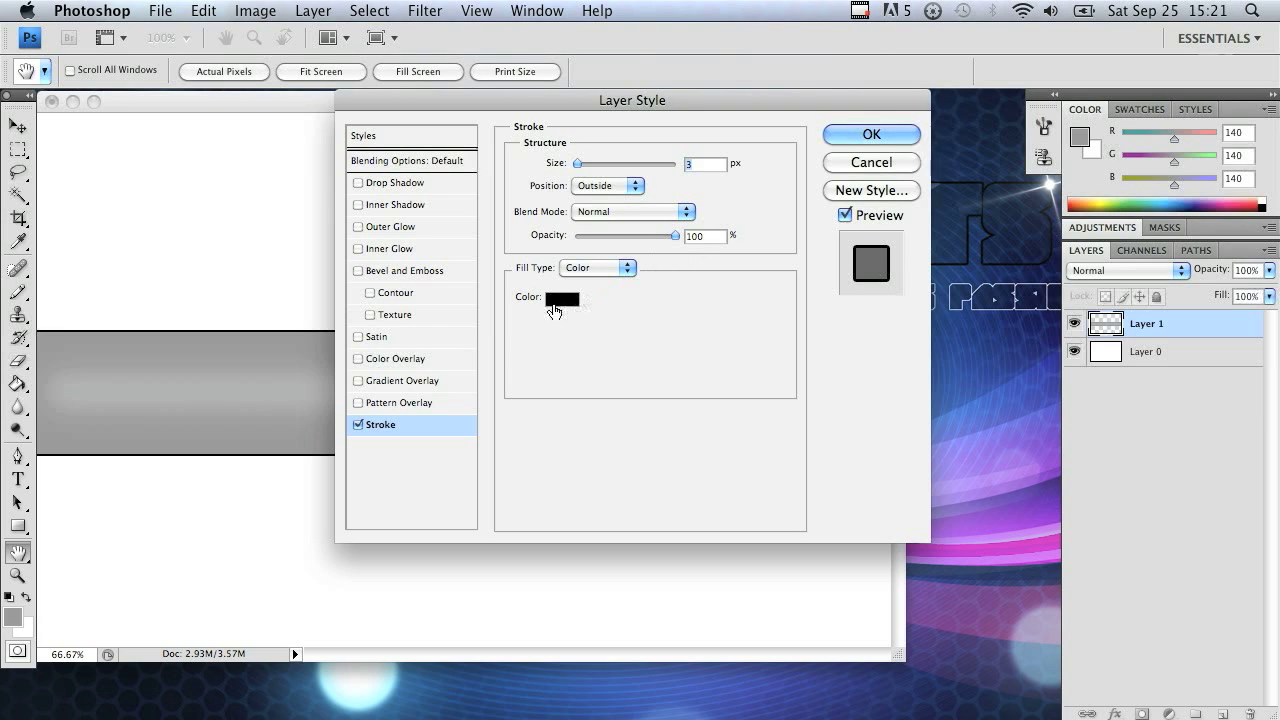
type("2")
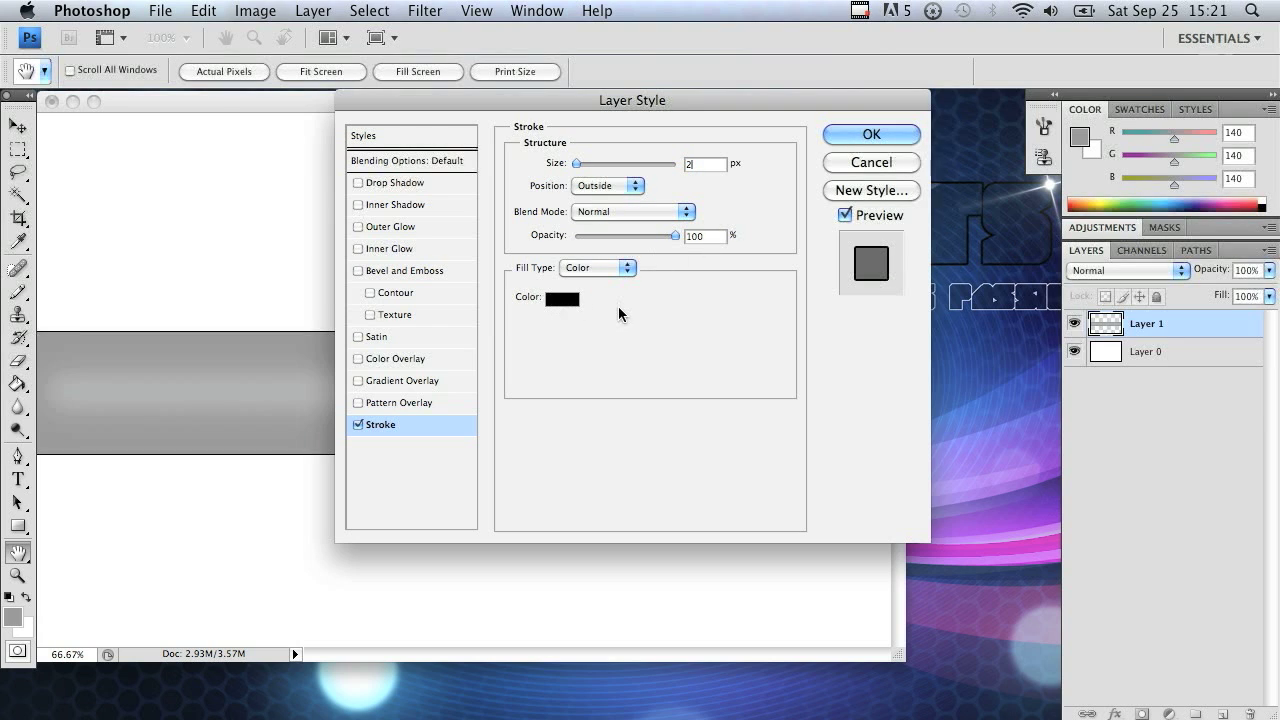
left_click(871, 134)
key("o")
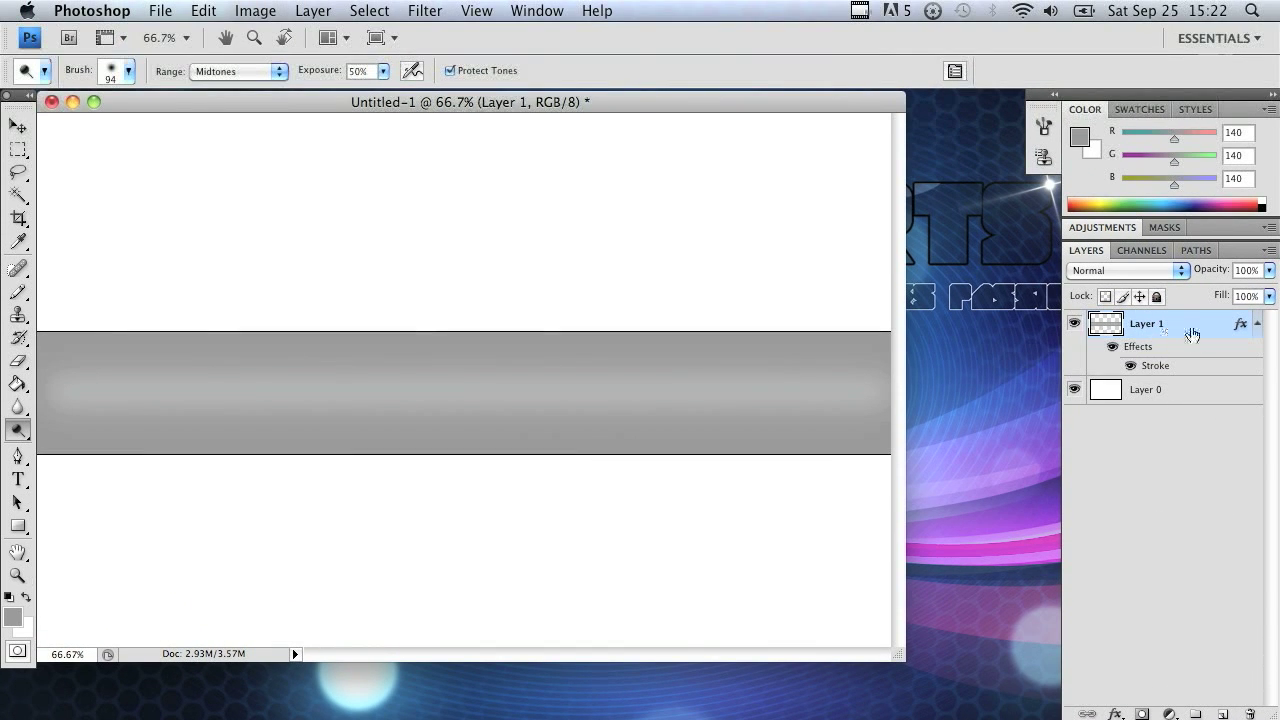
right_click(1192, 334)
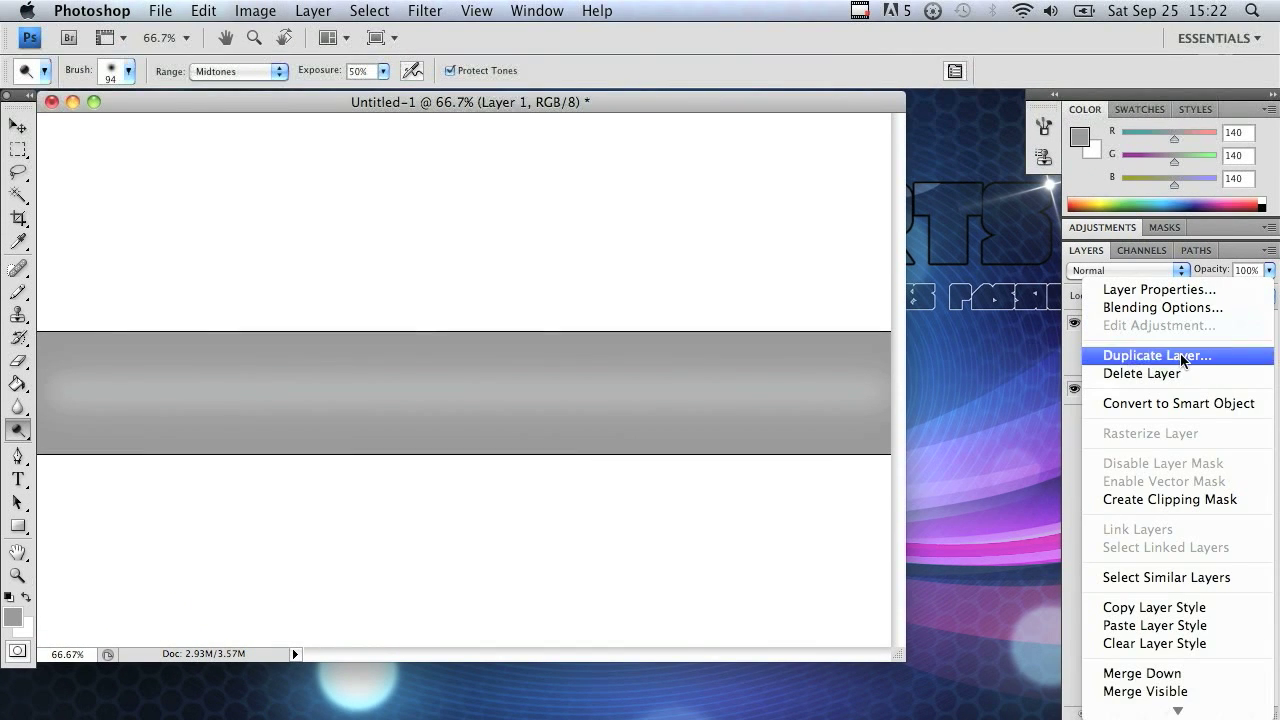
Duplicate Layer 1 and scale the copy to about 33% of its height.
left_click(1157, 355)
left_click(840, 247)
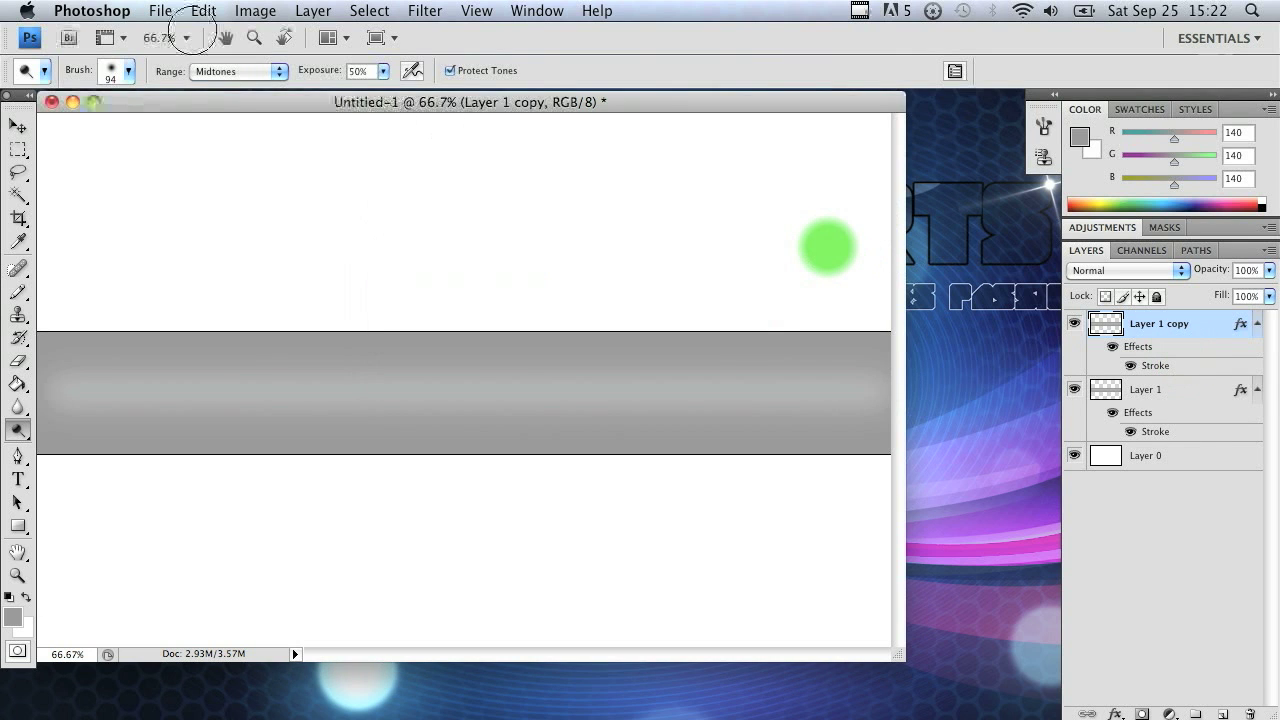
left_click(203, 10)
mouse_move(320, 398)
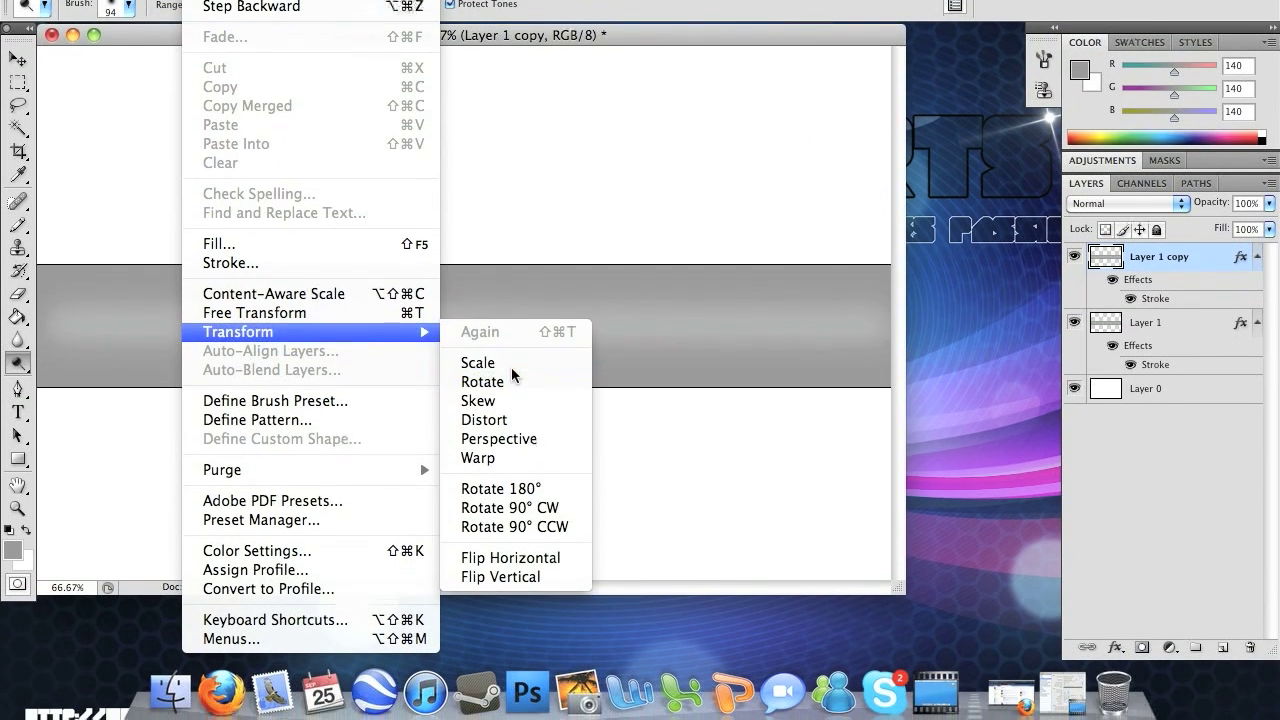
left_click(511, 381)
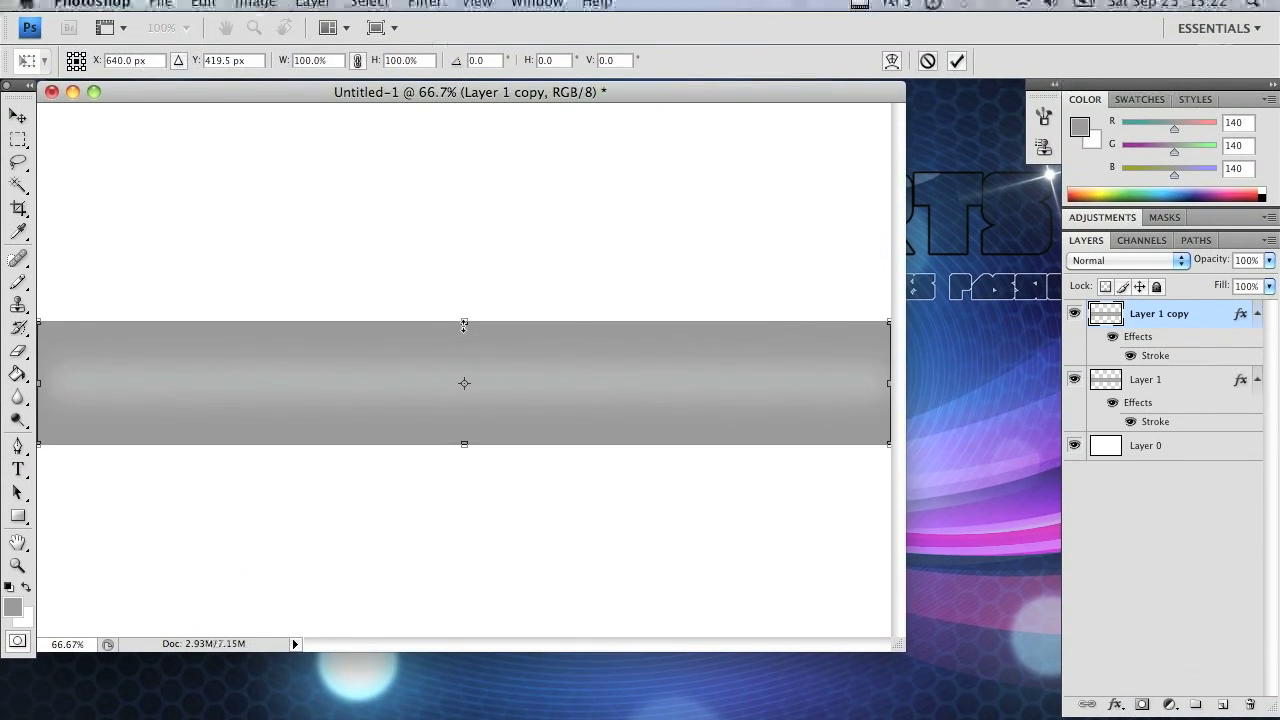
mouse_move(476, 380)
left_mouse_down()
mouse_move(463, 389)
mouse_move(466, 418)
mouse_move(465, 361)
left_mouse_up()
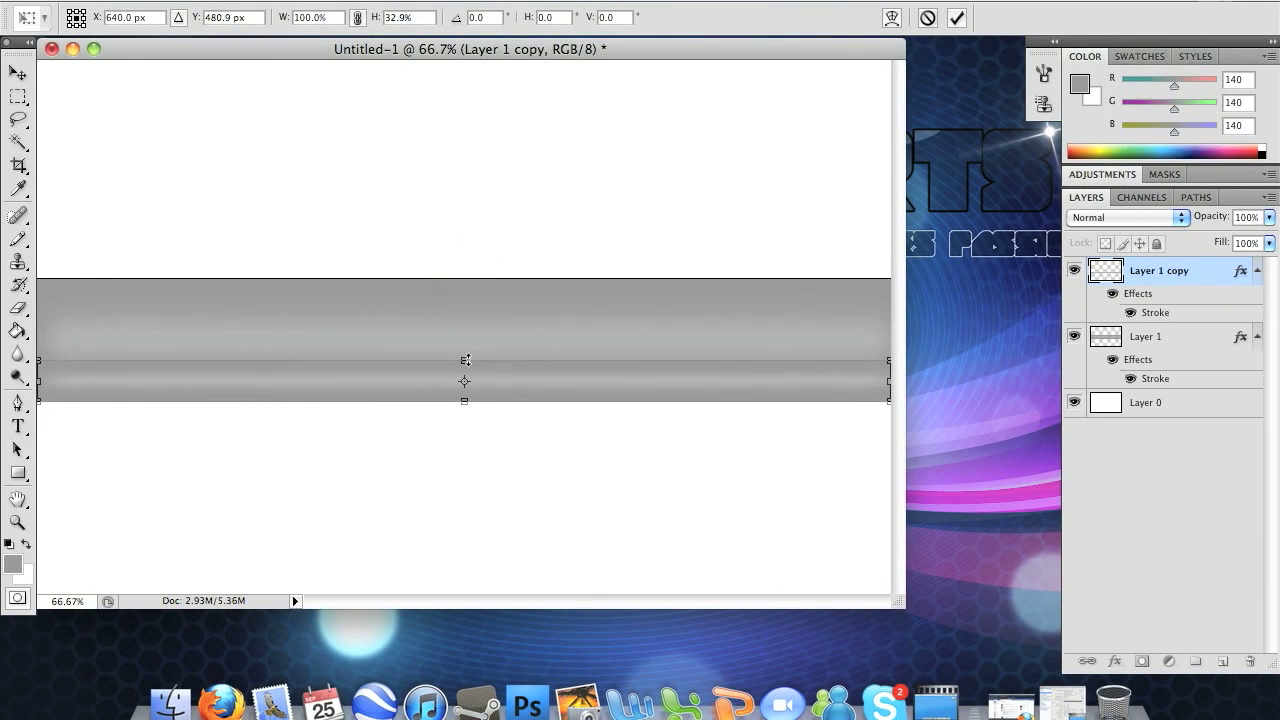
key("Return")
key("o")
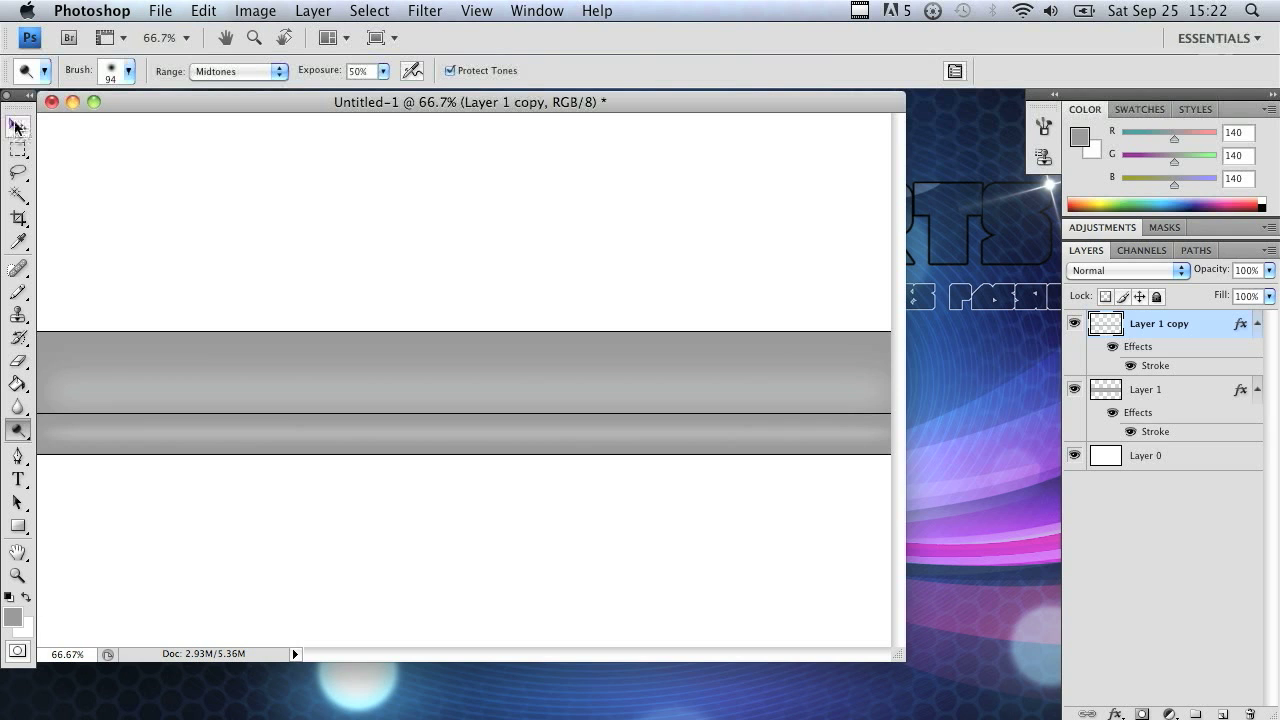
Drag Layer 1 copy down and nudge it to sit just below the large bar.
left_click(15, 127)
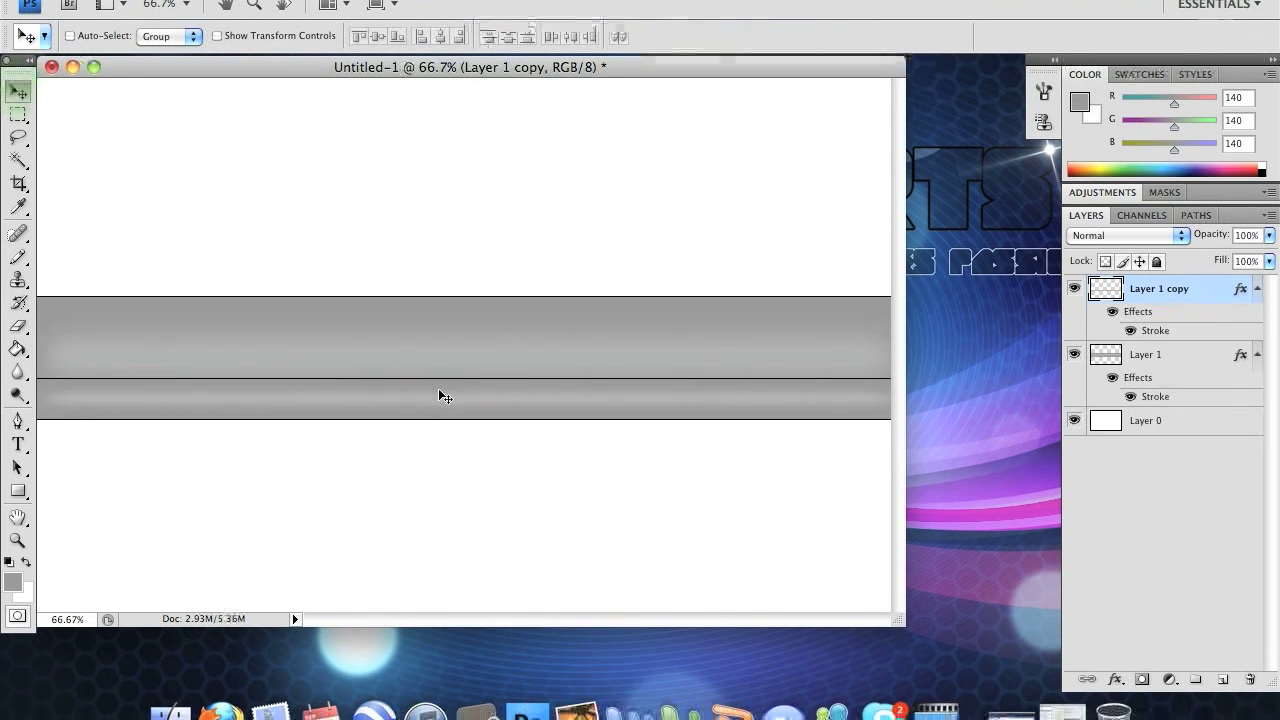
left_click(439, 436)
left_click_drag(439, 367, 436, 398)
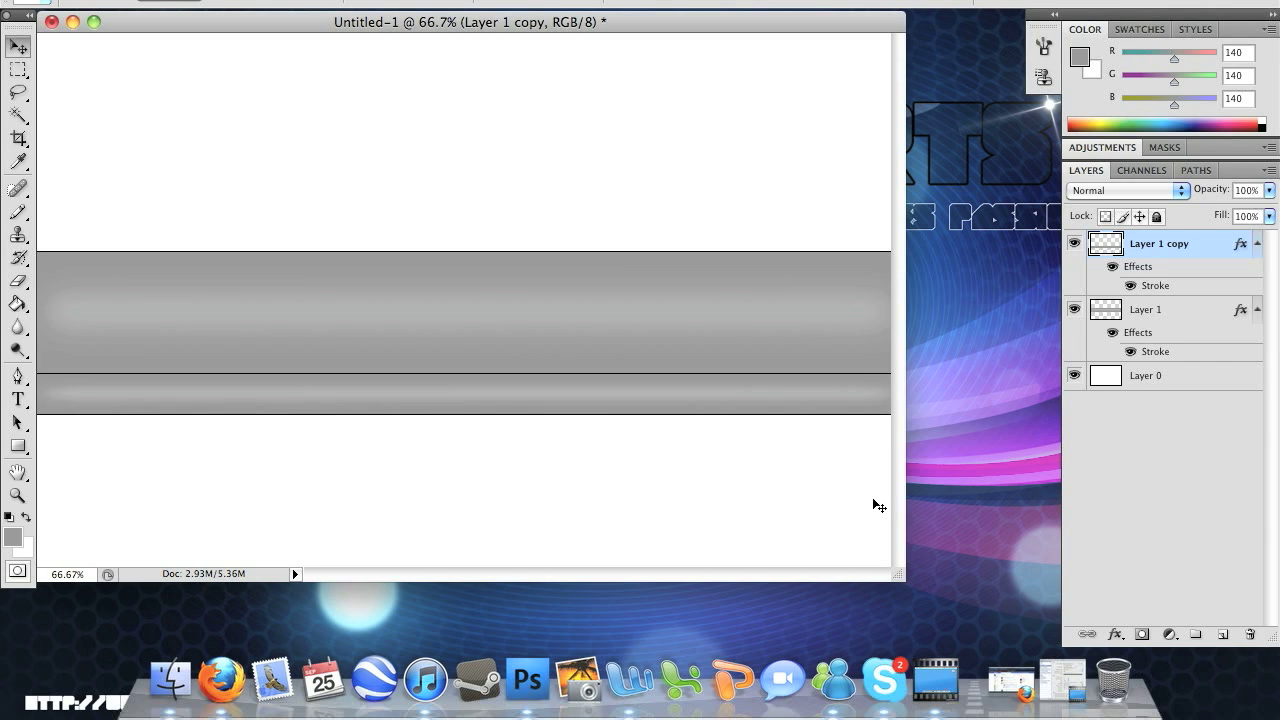
key("Down")
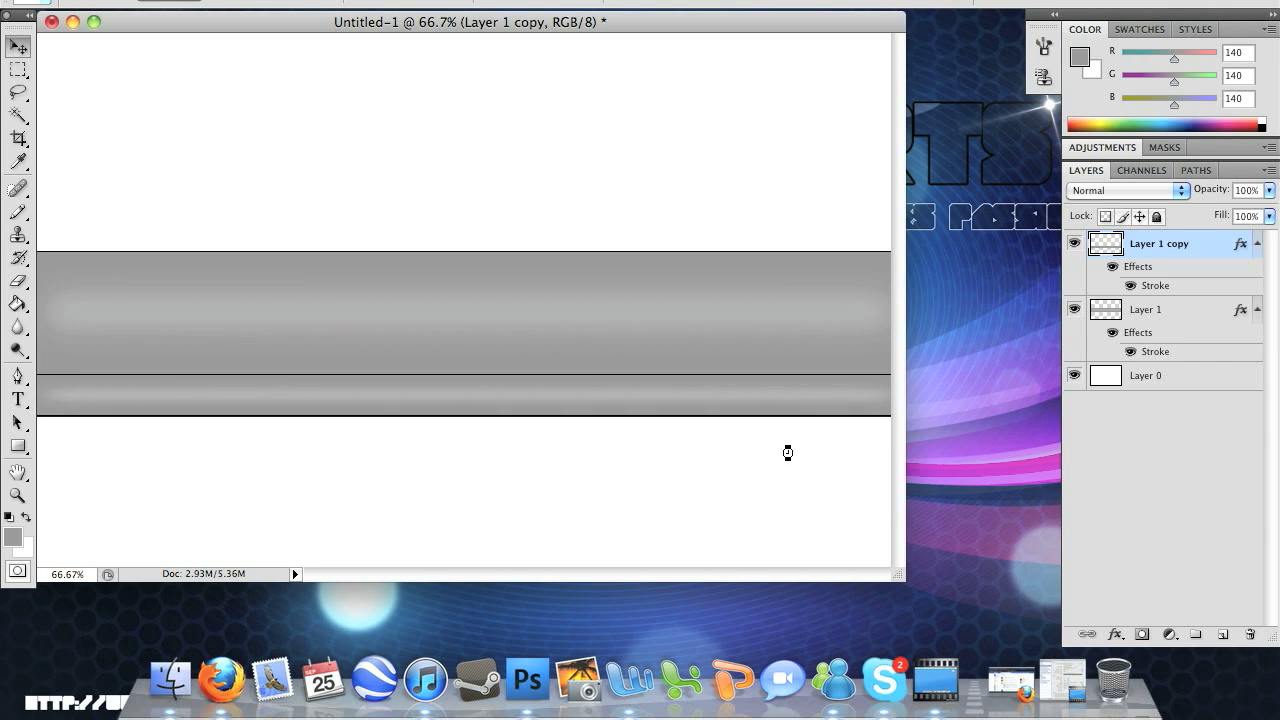
key("Down")
key("Down")
key("Down")
key("Down")
key("Down")
key("Down")
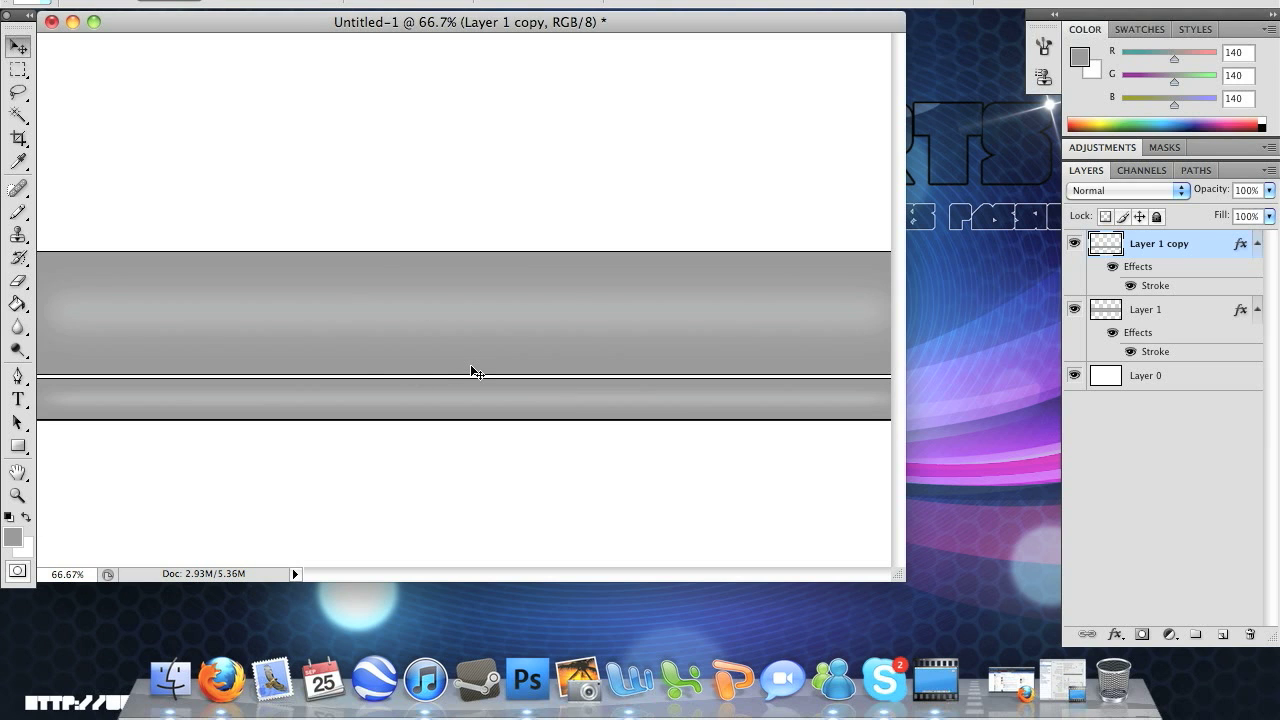